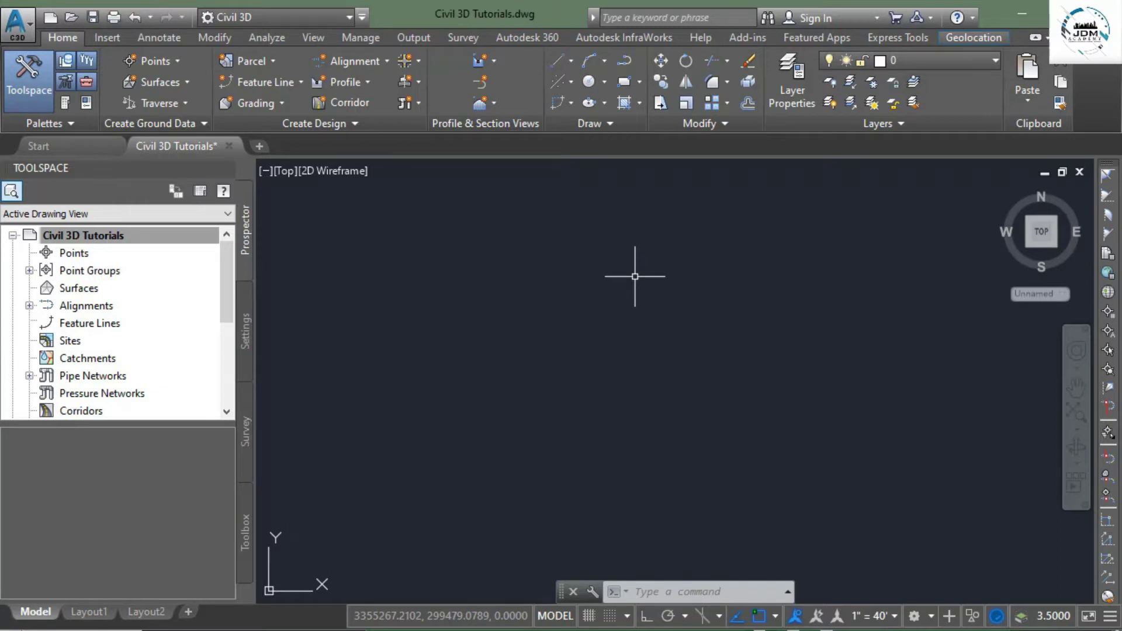
Step: In the Settings tab, expand Point and Description Key Sets to show the Civil 3D key set
{"action": "left_click", "coordinate": [245, 334]}
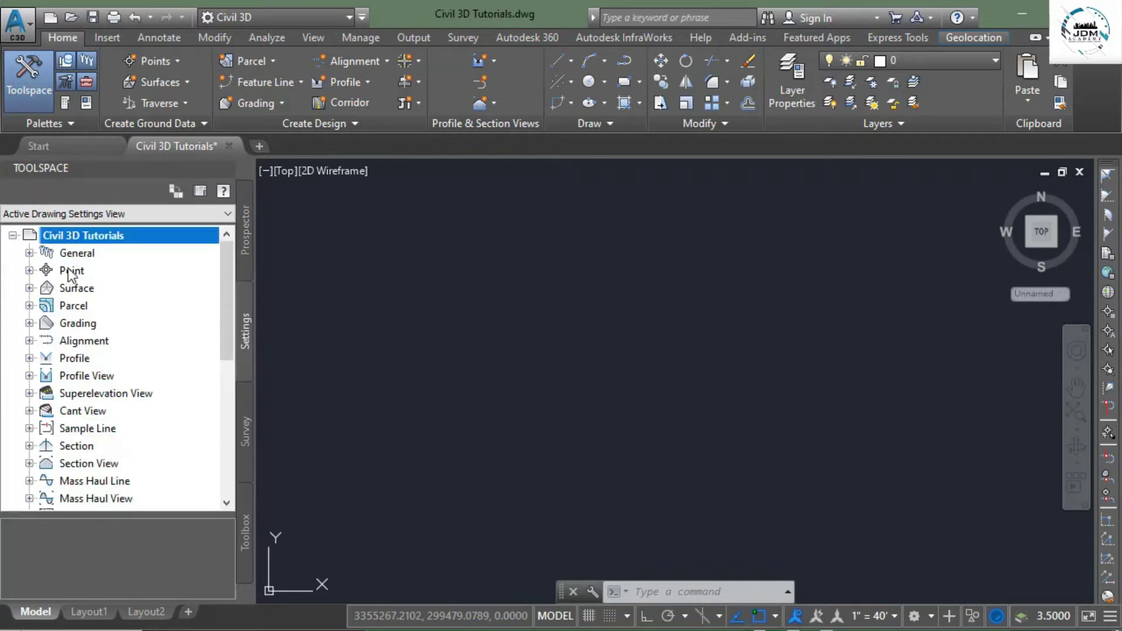
{"action": "left_click", "coordinate": [30, 270]}
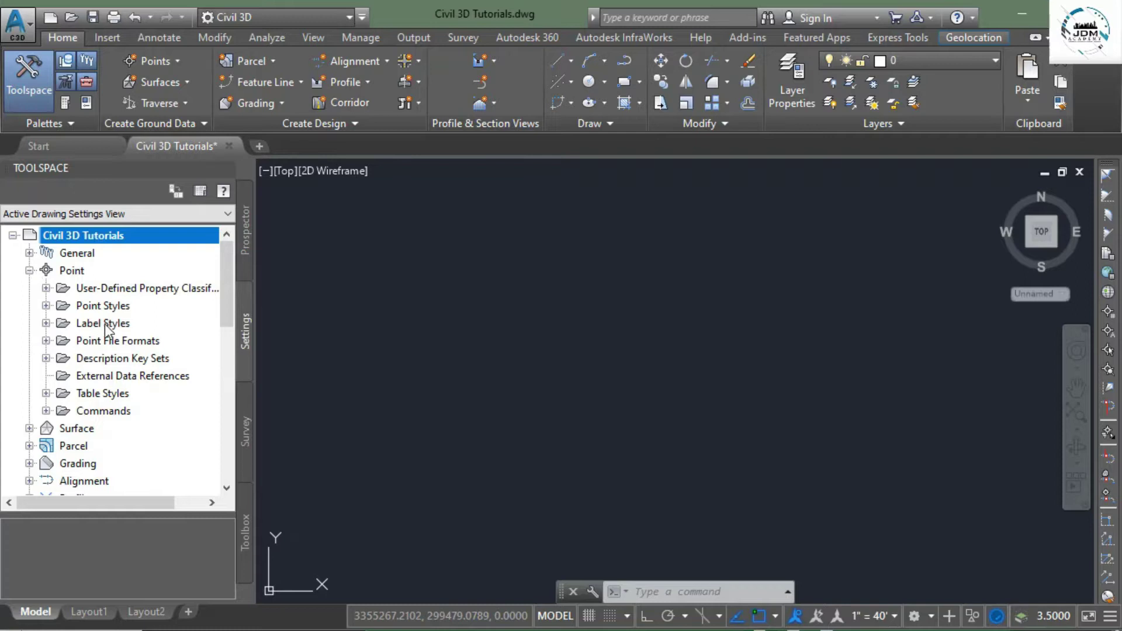
{"action": "left_click", "coordinate": [46, 358]}
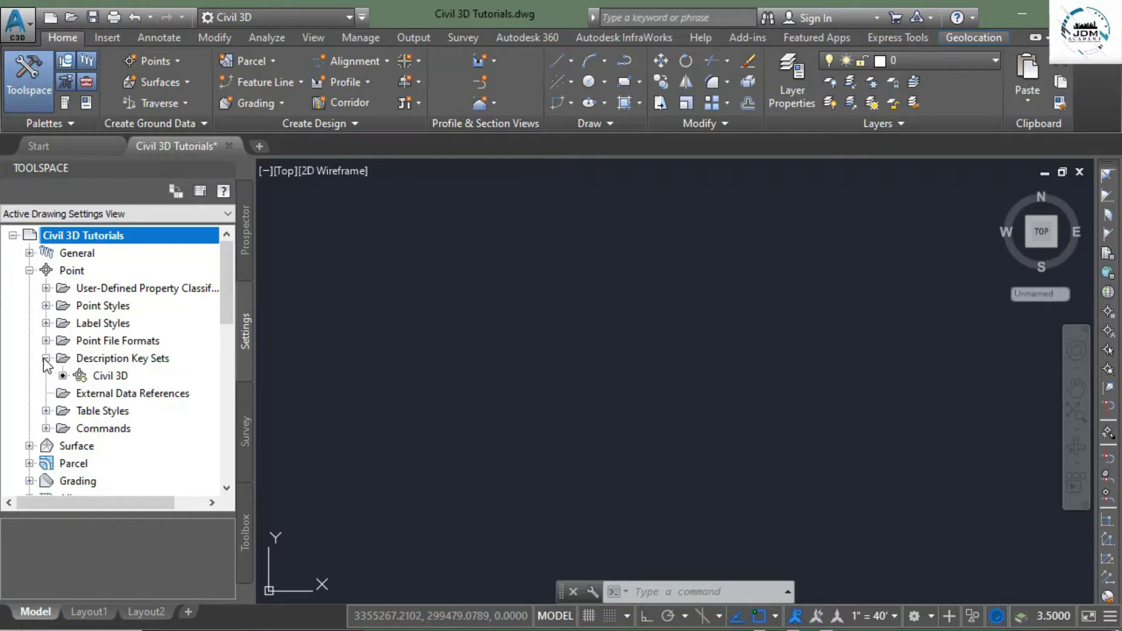
Step: Open the Civil 3D key set in the DescKey Editor and inspect the STA* code, leaving it unchanged
{"action": "right_click", "coordinate": [102, 378]}
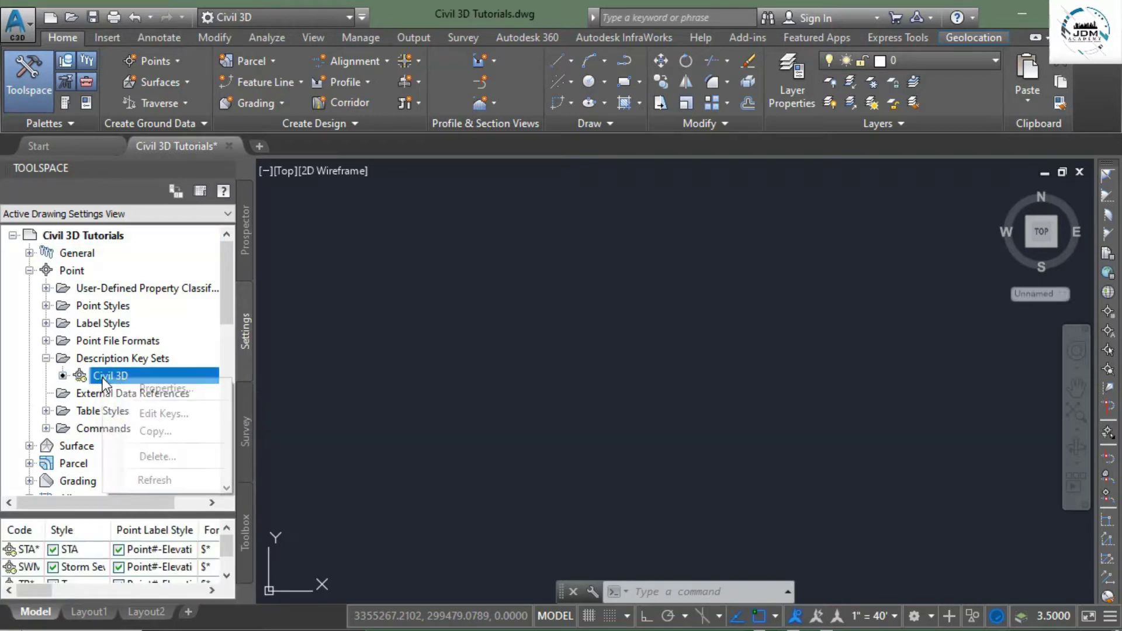
{"action": "left_click", "coordinate": [158, 411]}
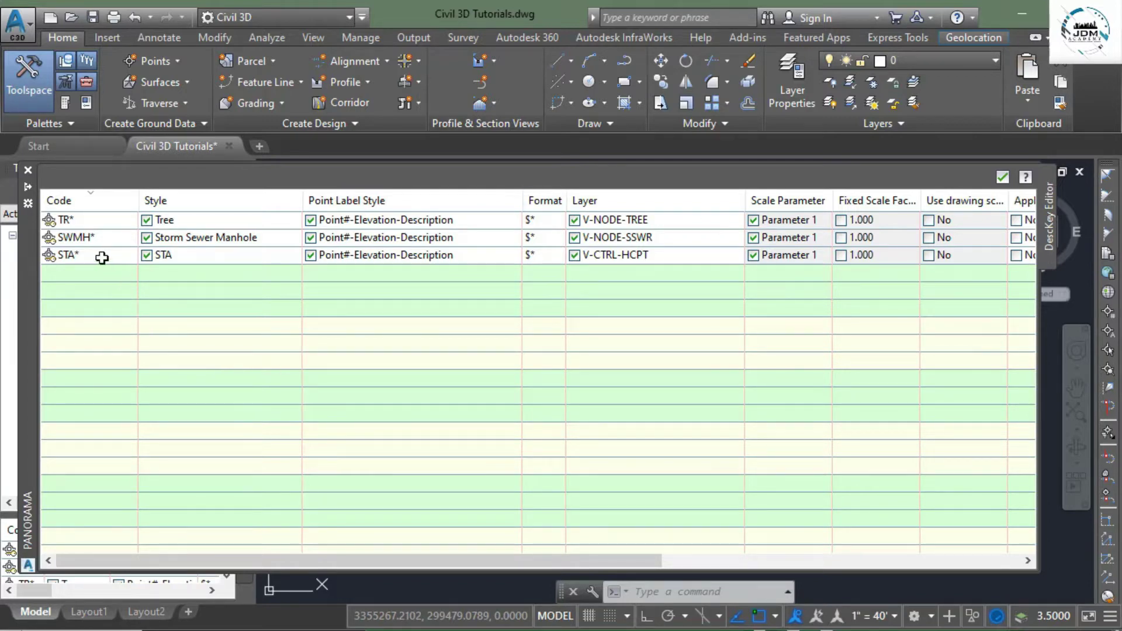
{"action": "mouse_move", "coordinate": [102, 258]}
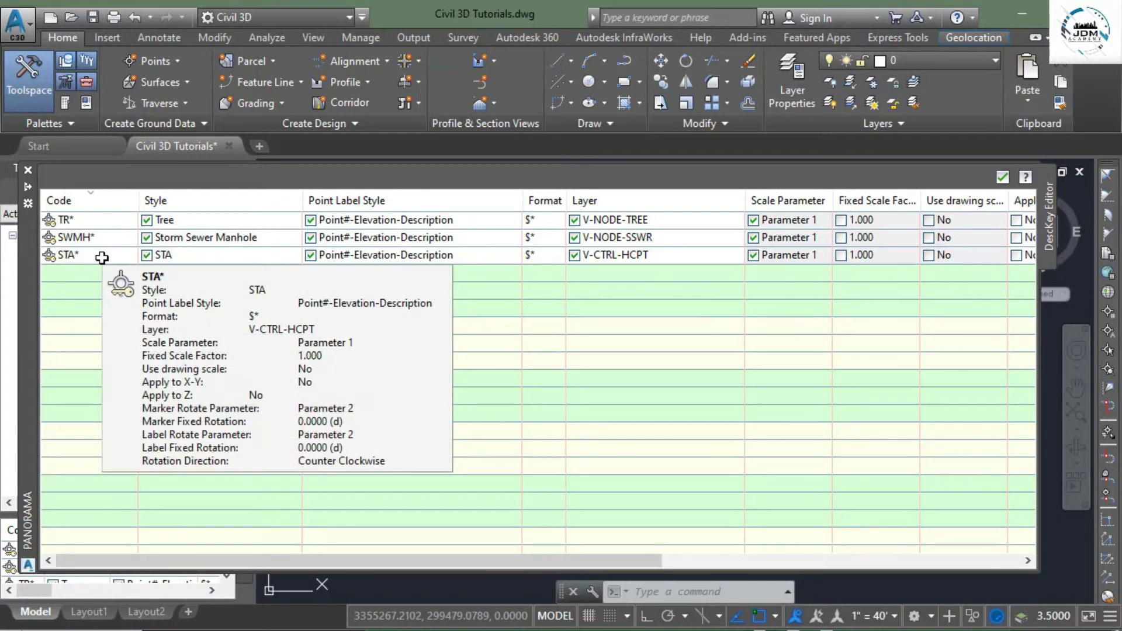
{"action": "left_click", "coordinate": [102, 258]}
{"action": "left_click", "coordinate": [102, 258]}
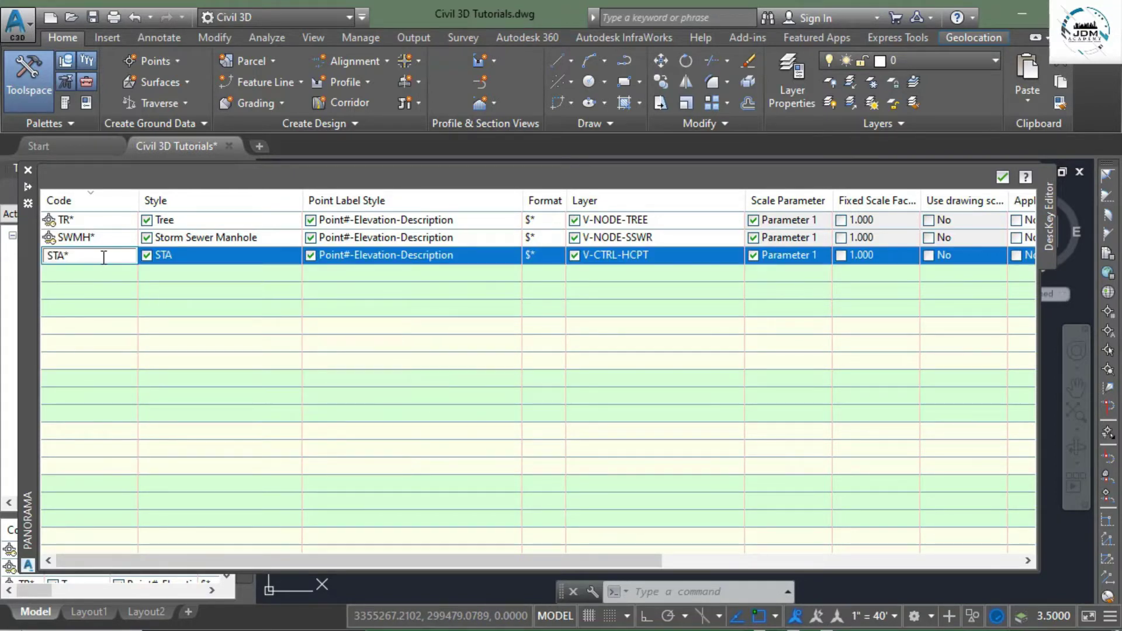
{"action": "left_click_drag", "start_coordinate": [67, 256], "coordinate": [31, 259]}
{"action": "left_click", "coordinate": [118, 297]}
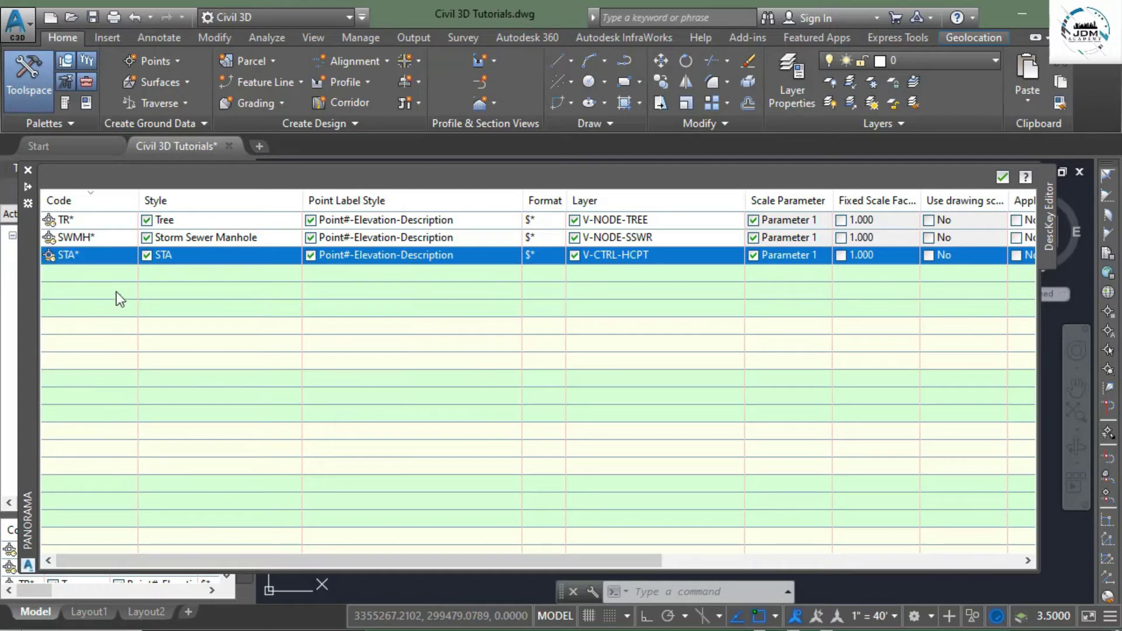
Step: Add a New DescKey entry, then switch to the Survey Data workbook in Excel
{"action": "right_click", "coordinate": [102, 255]}
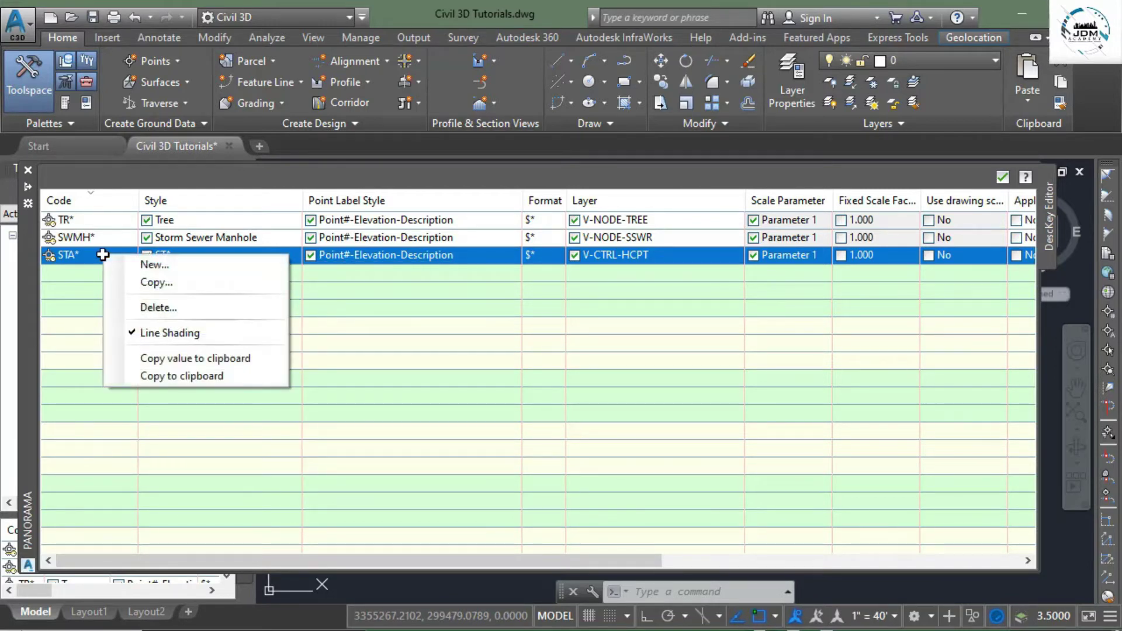
{"action": "left_click", "coordinate": [132, 265]}
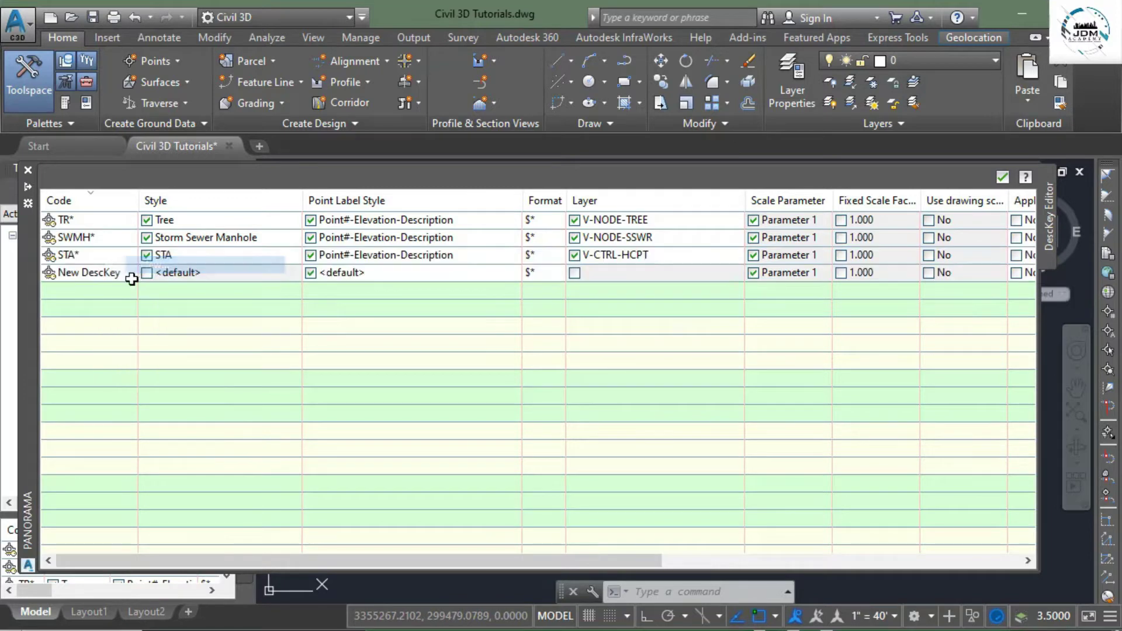
{"action": "mouse_move", "coordinate": [73, 271]}
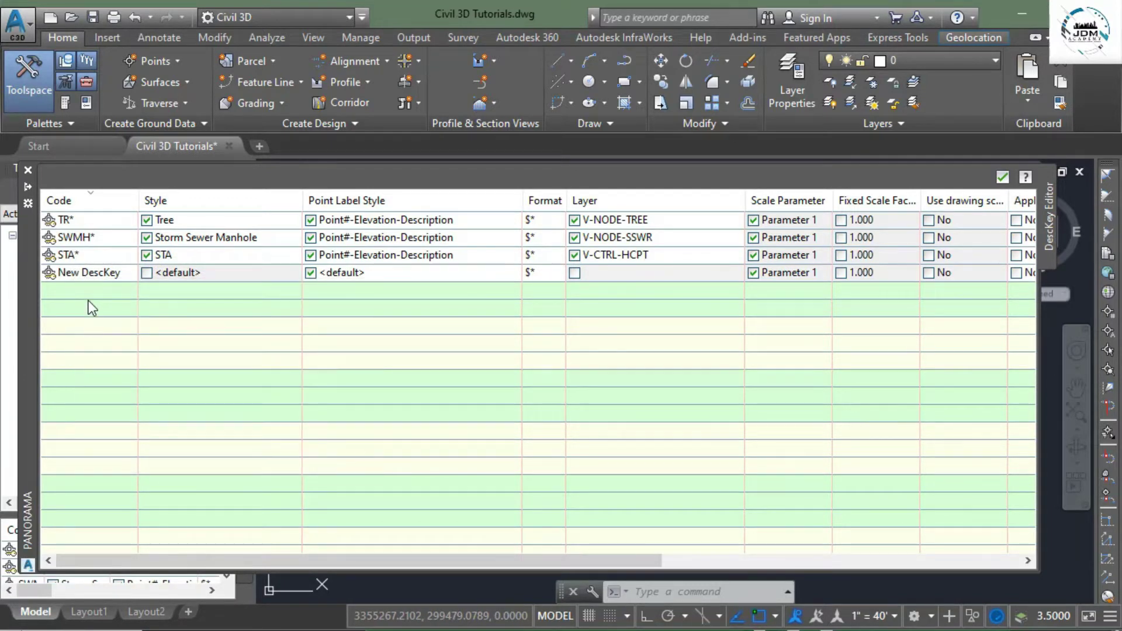
{"action": "key", "text": "alt+Tab"}
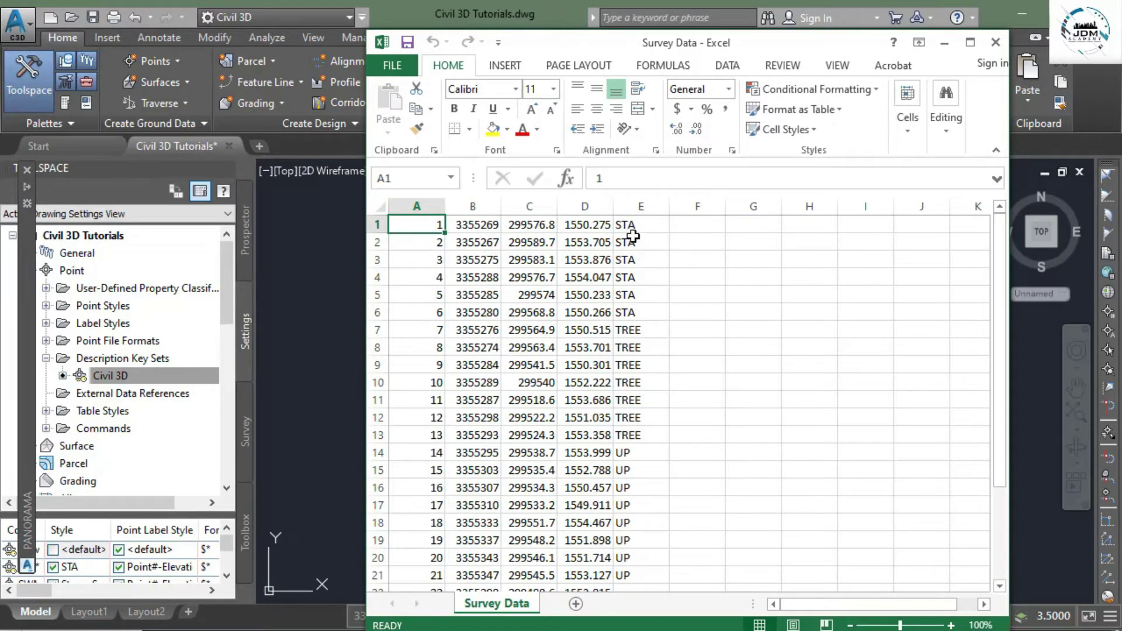
Step: Scroll through the Survey Data descriptions STA, TREE and UP in column E
{"action": "scroll", "coordinate": [630, 465], "scroll_direction": "down", "scroll_amount": 3}
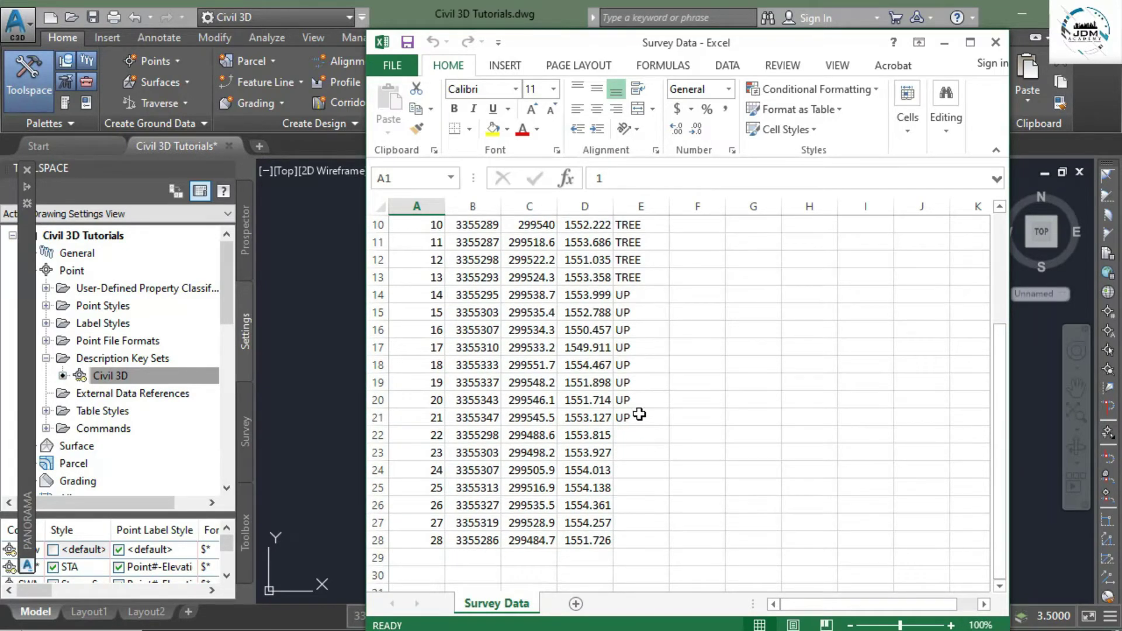
{"action": "scroll", "coordinate": [640, 415], "scroll_direction": "up", "scroll_amount": 3}
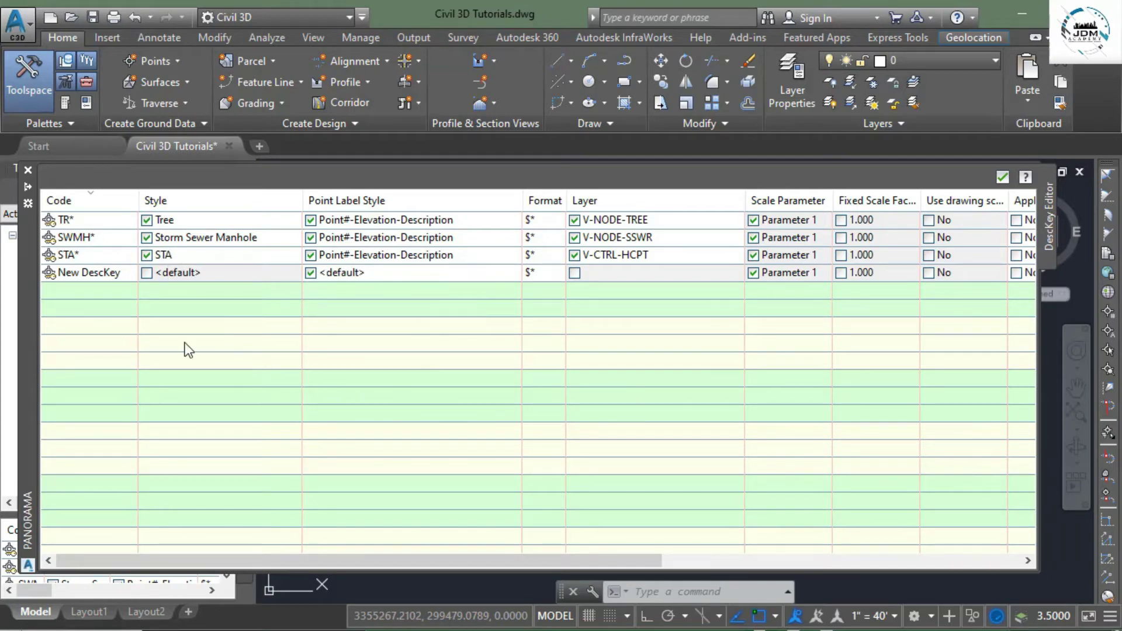
Step: Code the new description key UP* and assign it the Utility Pole point style
{"action": "left_click", "coordinate": [103, 272]}
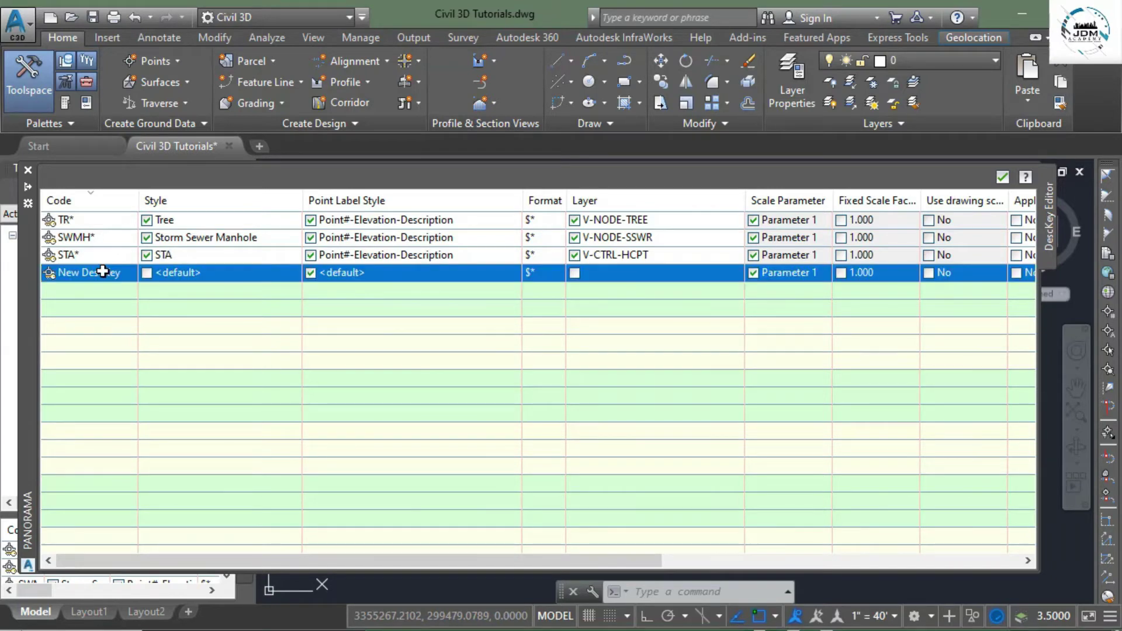
{"action": "left_click", "coordinate": [103, 272]}
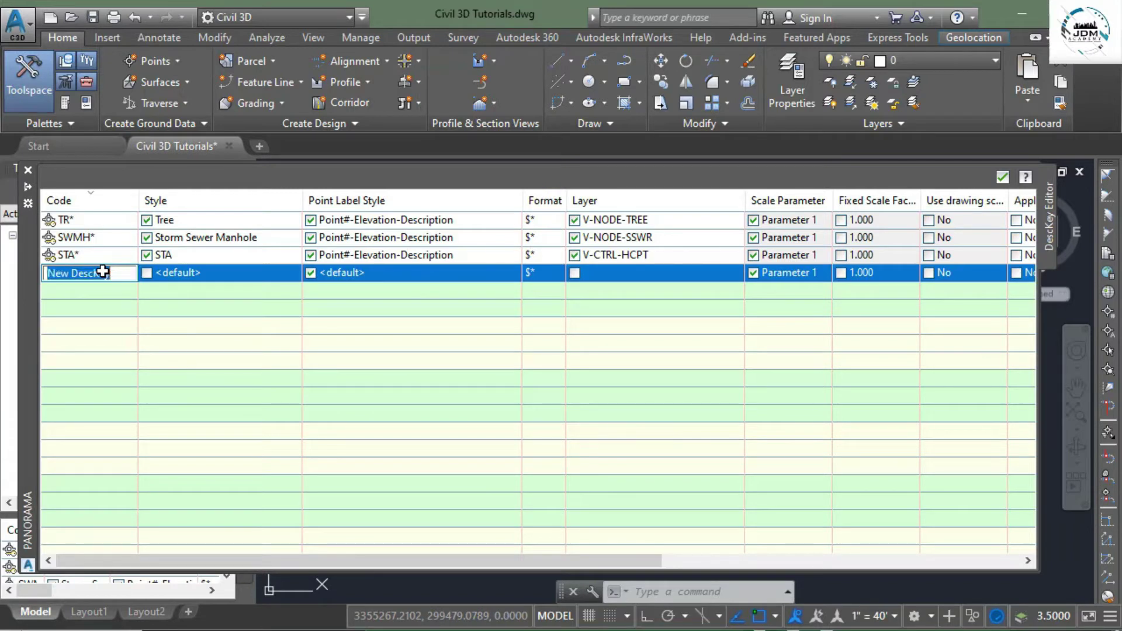
{"action": "type", "text": "UP"}
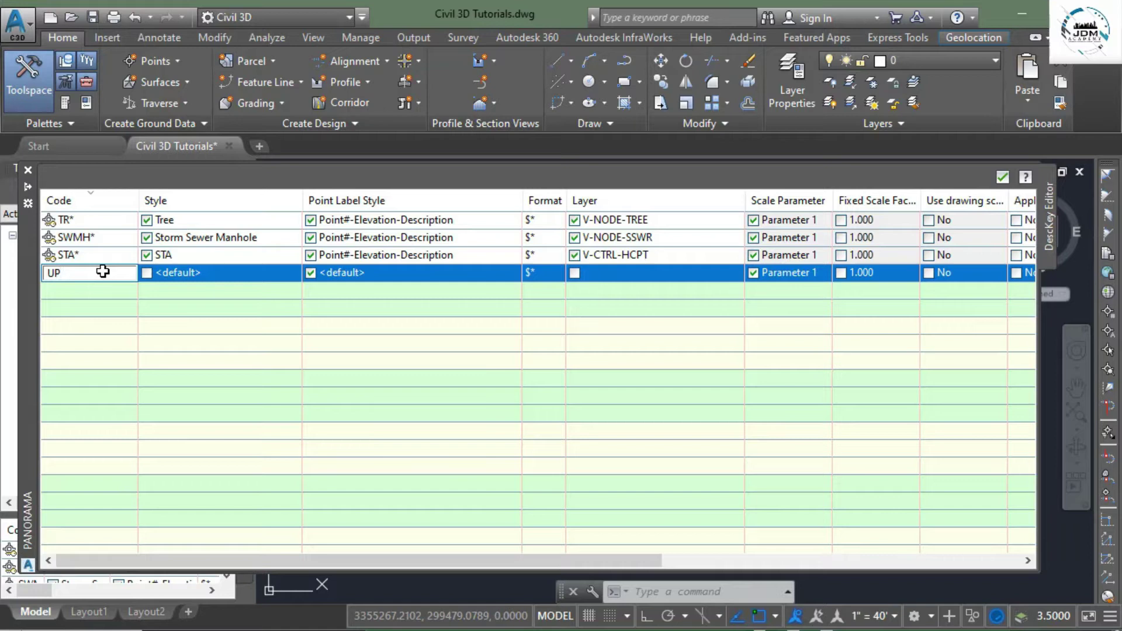
{"action": "type", "text": "*"}
{"action": "key", "text": "Return"}
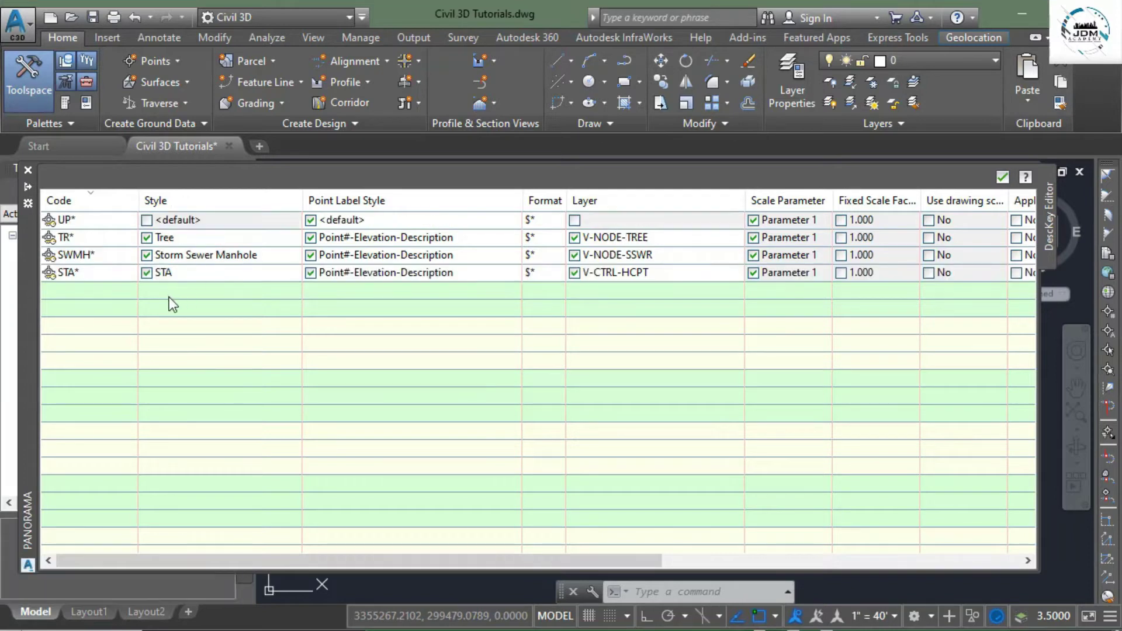
{"action": "left_click", "coordinate": [146, 220]}
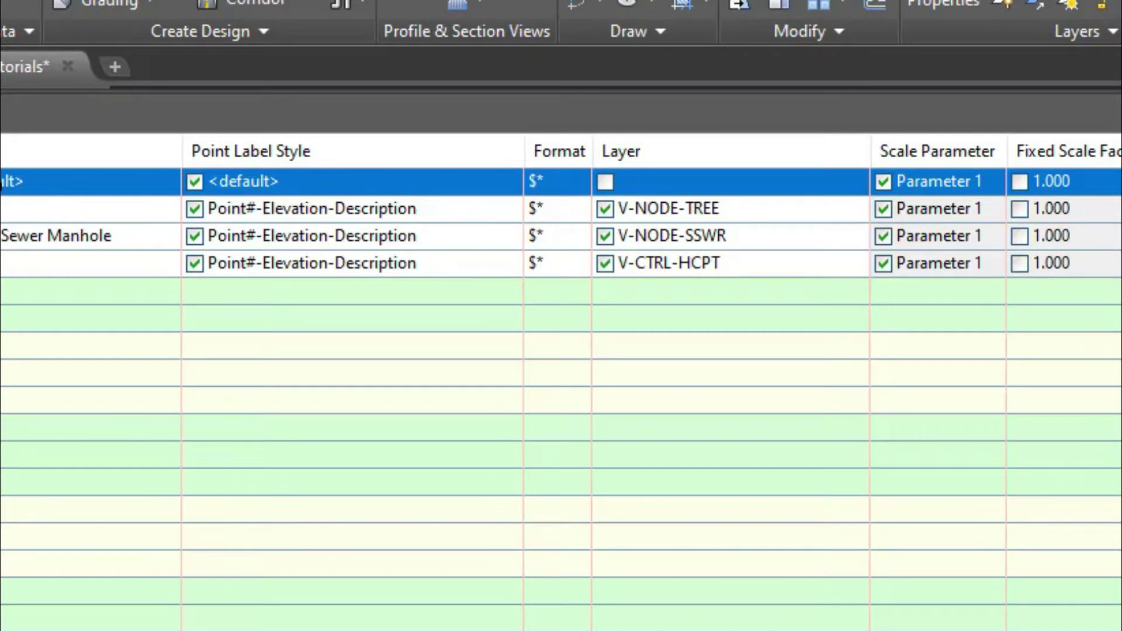
{"action": "left_click", "coordinate": [7, 183]}
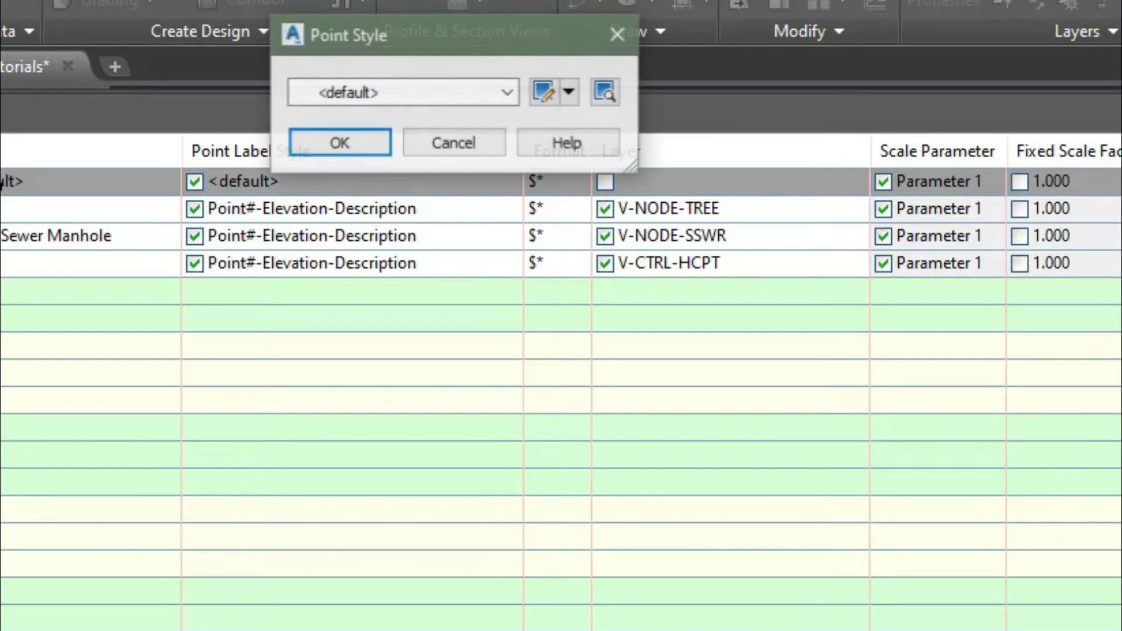
{"action": "left_click", "coordinate": [425, 97]}
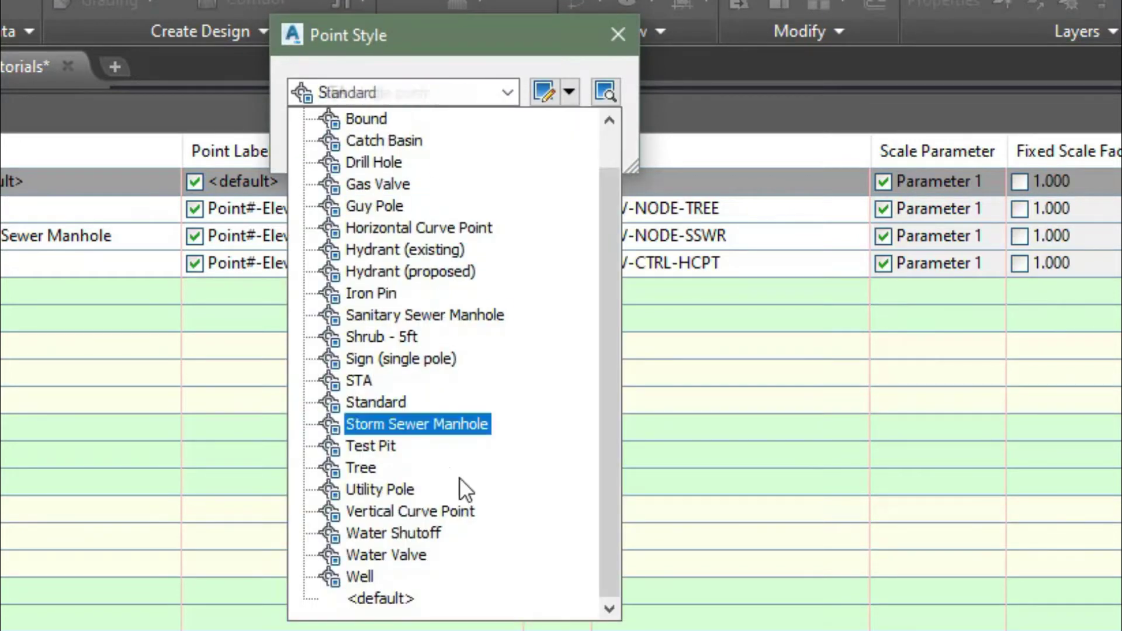
{"action": "left_click", "coordinate": [380, 488]}
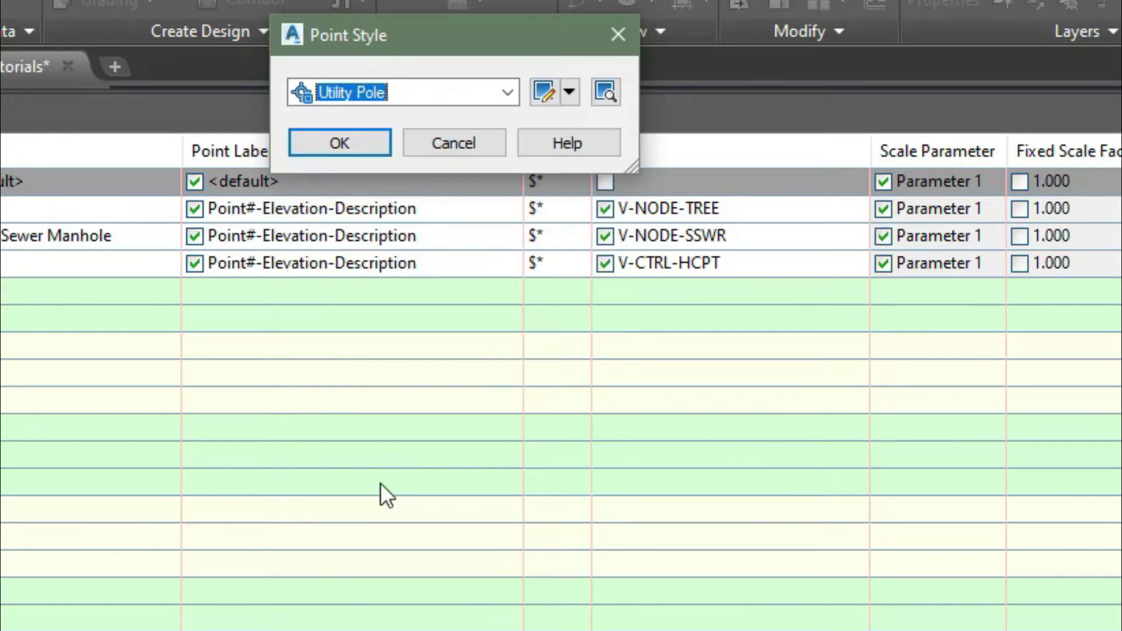
{"action": "left_click", "coordinate": [336, 143]}
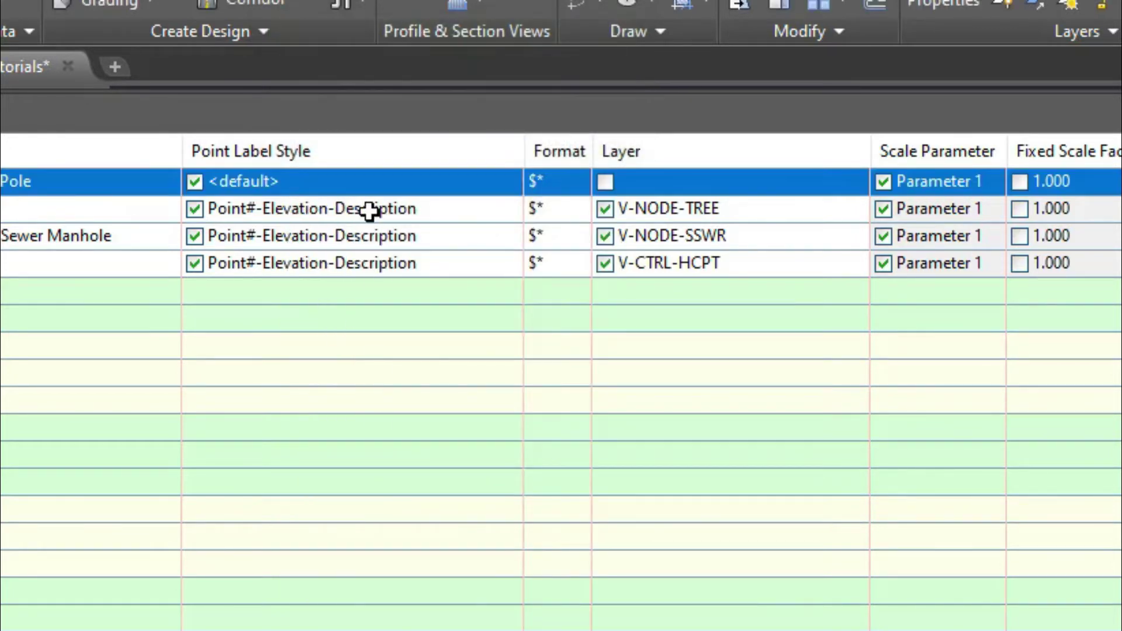
Step: Set the UP* key's point label style to Elevation Only
{"action": "left_click", "coordinate": [268, 182]}
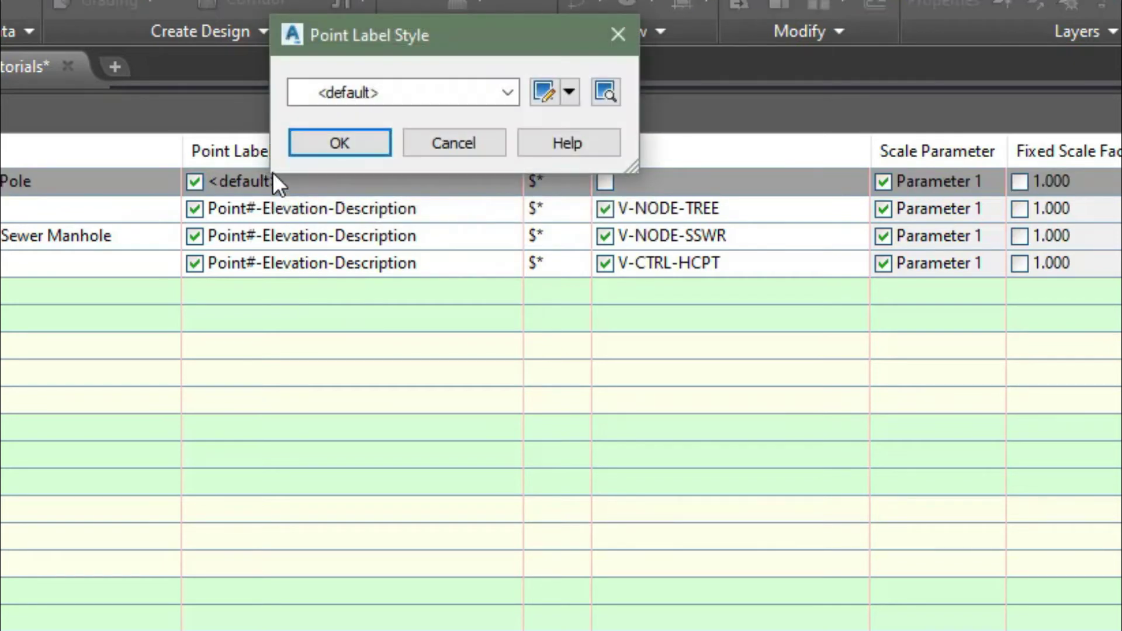
{"action": "left_click", "coordinate": [345, 92]}
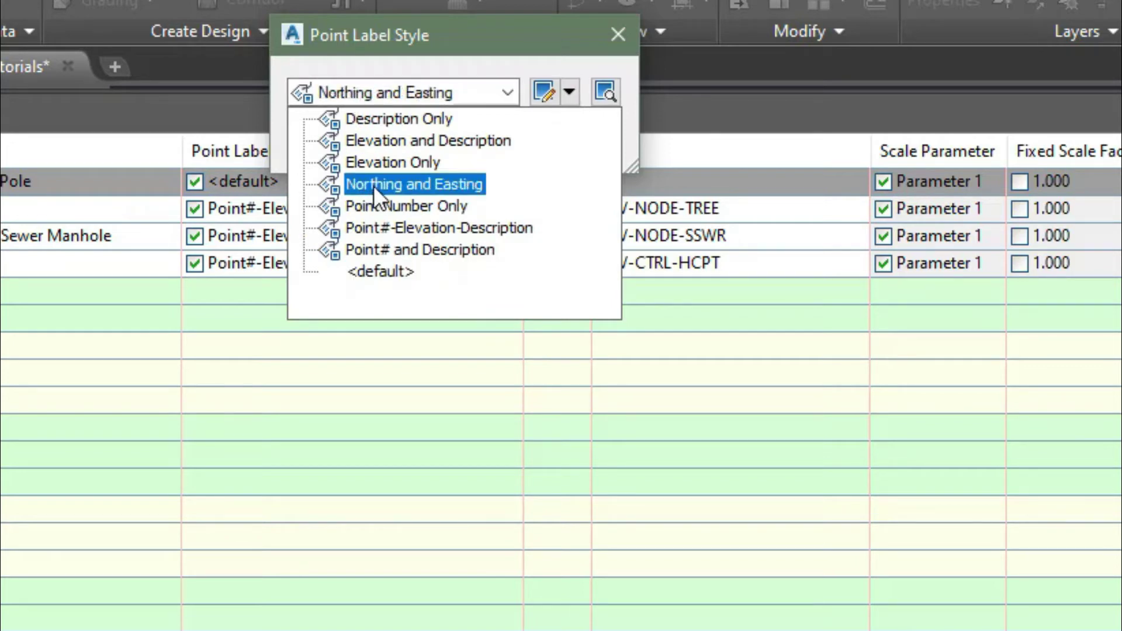
{"action": "left_click", "coordinate": [377, 164]}
{"action": "left_click", "coordinate": [345, 143]}
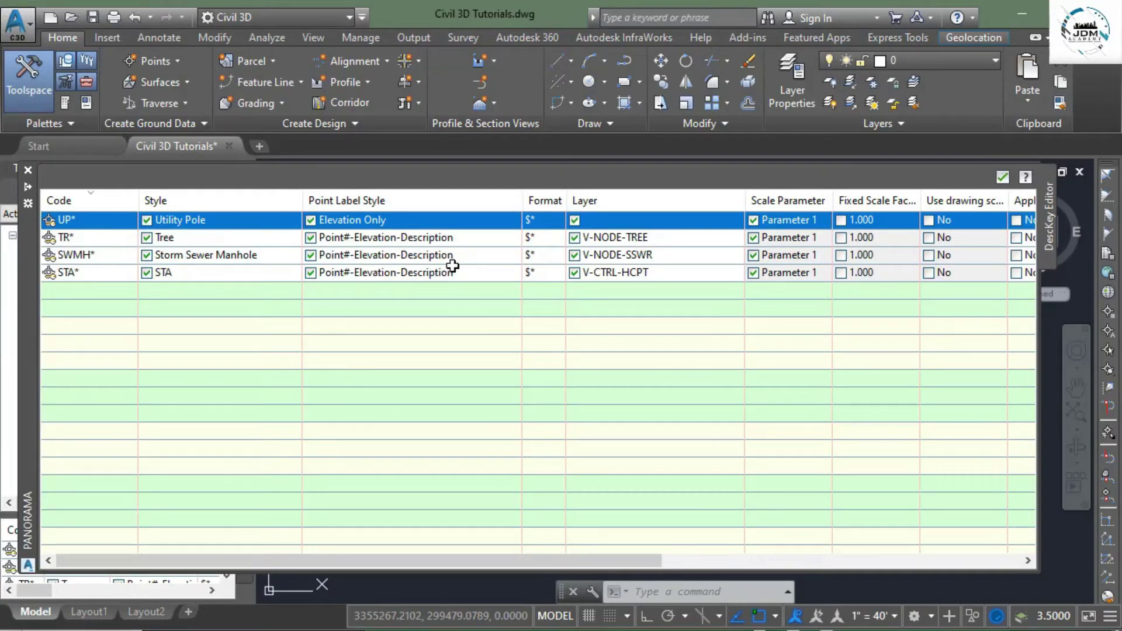
Step: Put the UP* key's points on layer V-NODE-POLE
{"action": "left_click", "coordinate": [619, 223]}
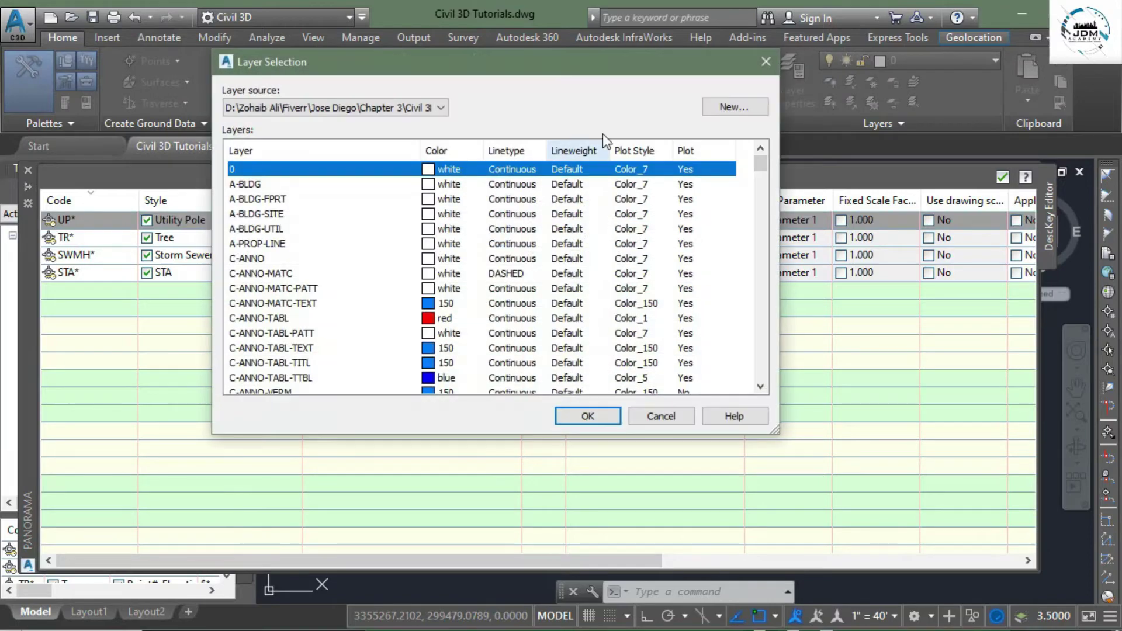
{"action": "left_click_drag", "start_coordinate": [758, 162], "coordinate": [752, 363]}
{"action": "left_click", "coordinate": [276, 244]}
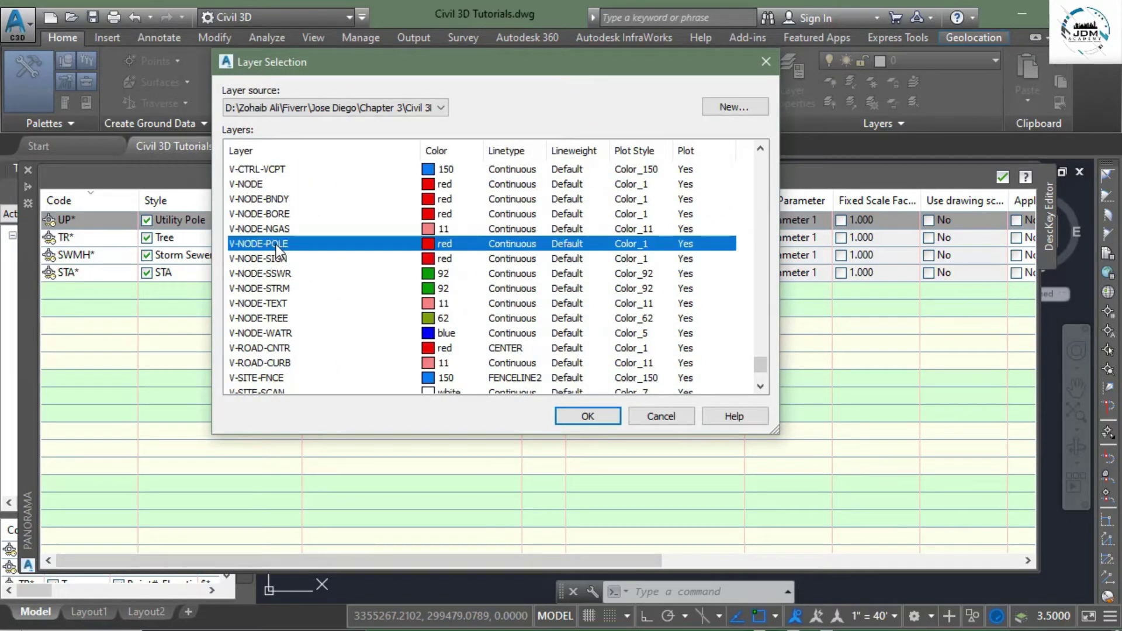
{"action": "left_click", "coordinate": [601, 416]}
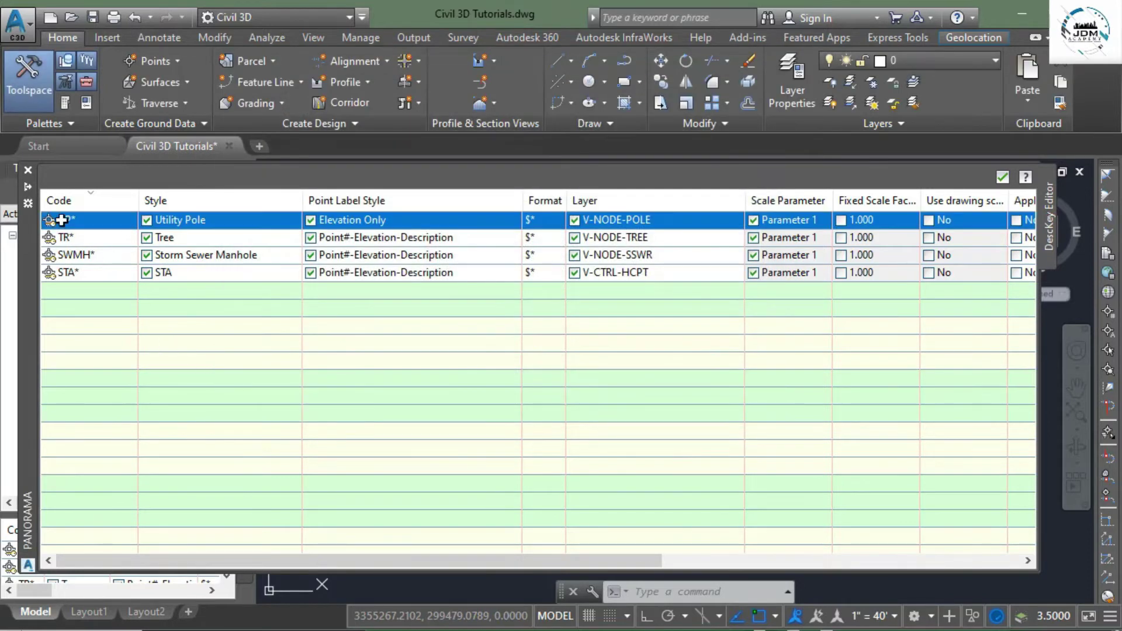
Step: Close the DescKey Editor and bring up Create Points from Prospector's Points collection
{"action": "left_click", "coordinate": [26, 170]}
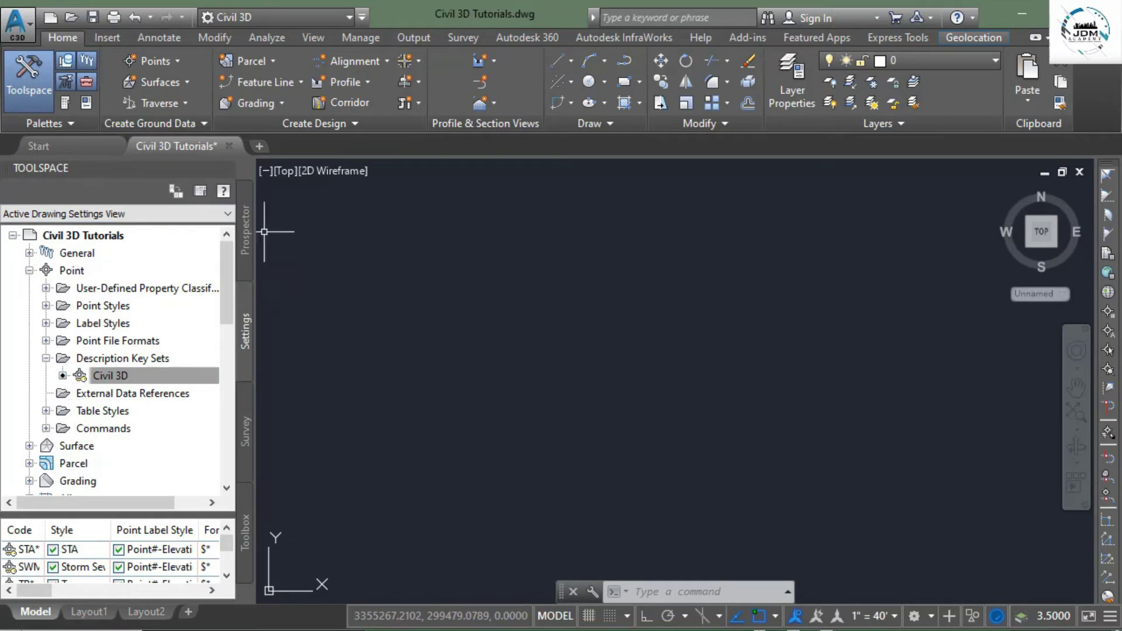
{"action": "left_click", "coordinate": [246, 228]}
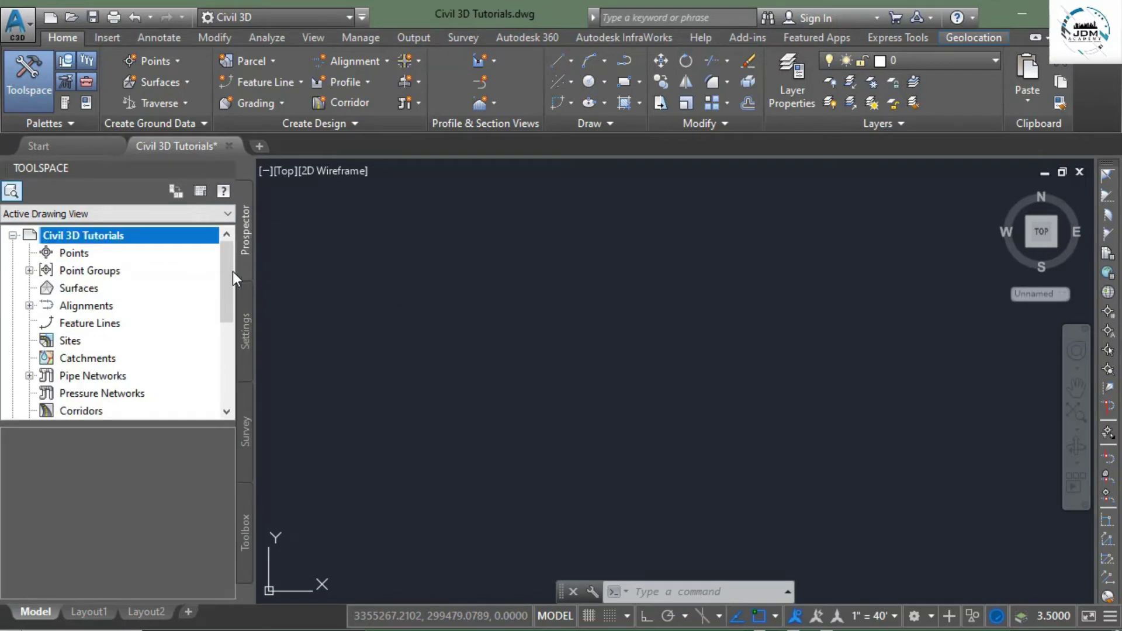
{"action": "left_click", "coordinate": [66, 254]}
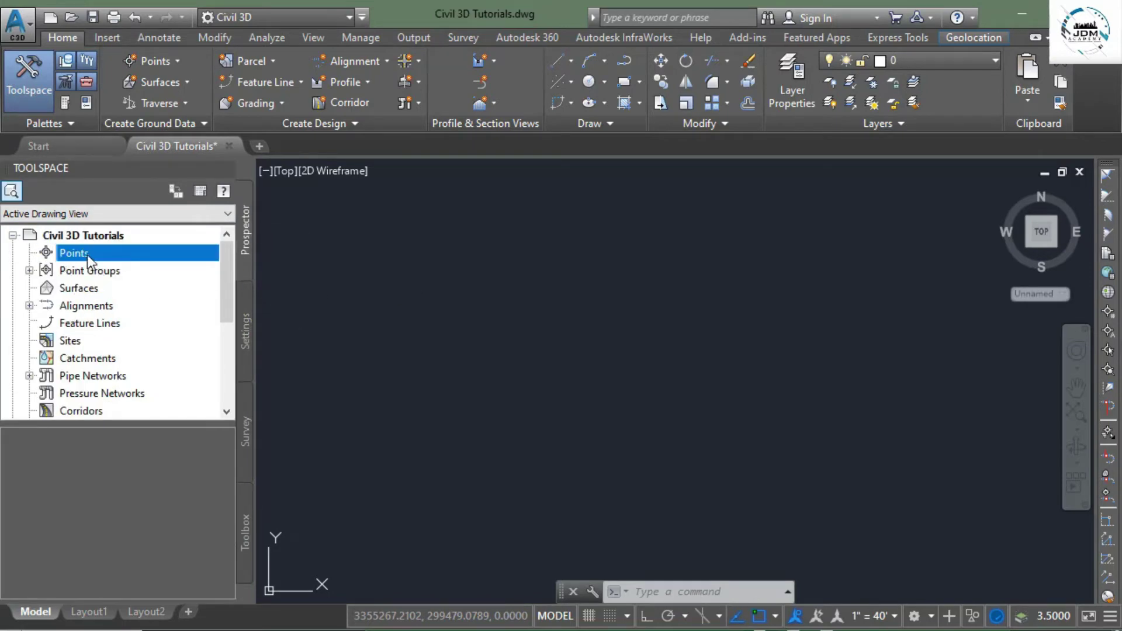
{"action": "right_click", "coordinate": [86, 254]}
{"action": "left_click", "coordinate": [132, 265]}
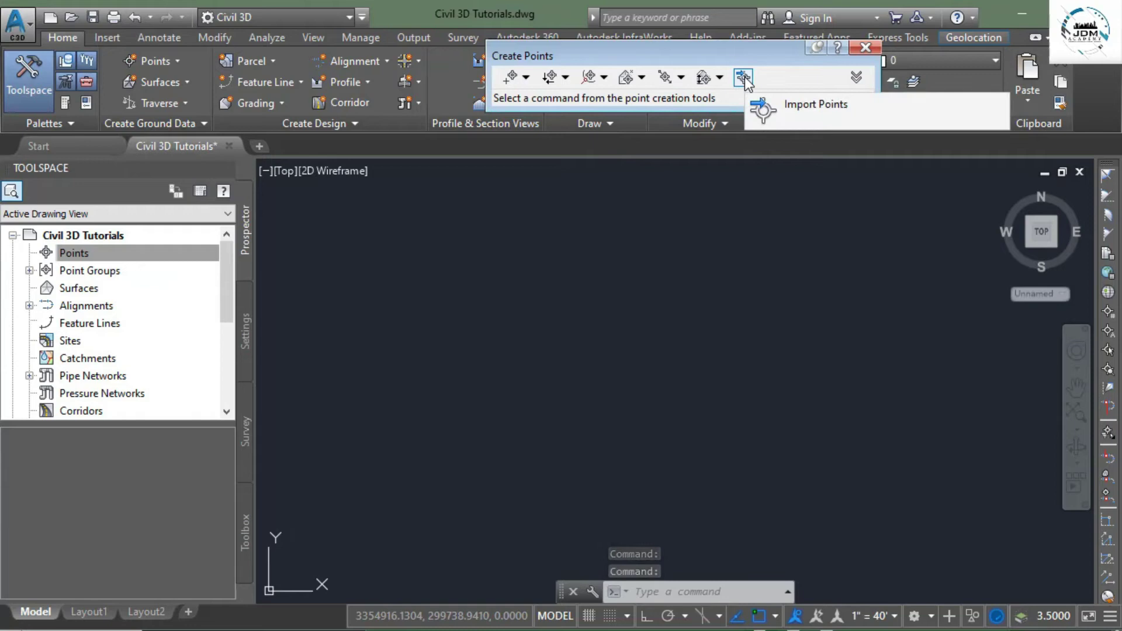
Step: Import Survey Data.csv using the PENZD (comma delimited) format
{"action": "left_click", "coordinate": [743, 78]}
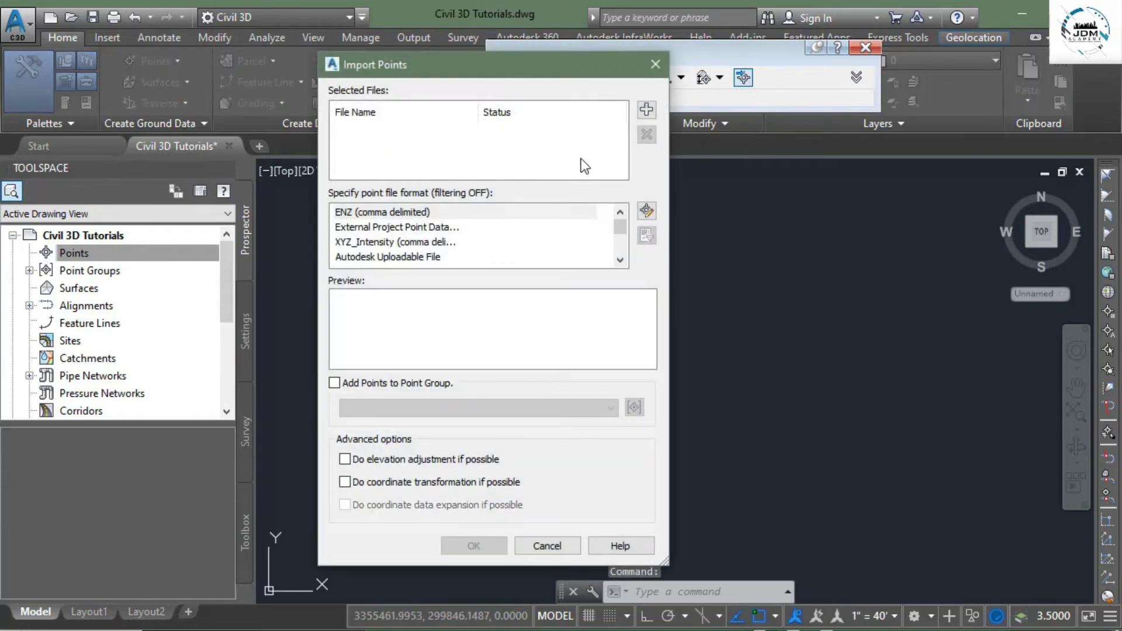
{"action": "left_click", "coordinate": [649, 108]}
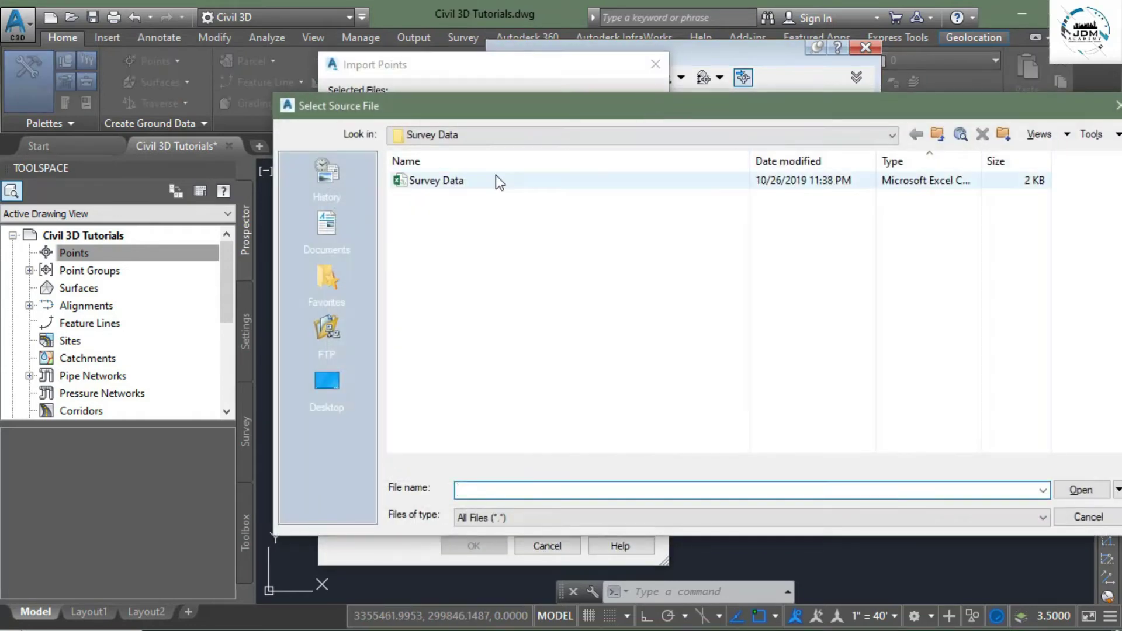
{"action": "double_click", "coordinate": [443, 183]}
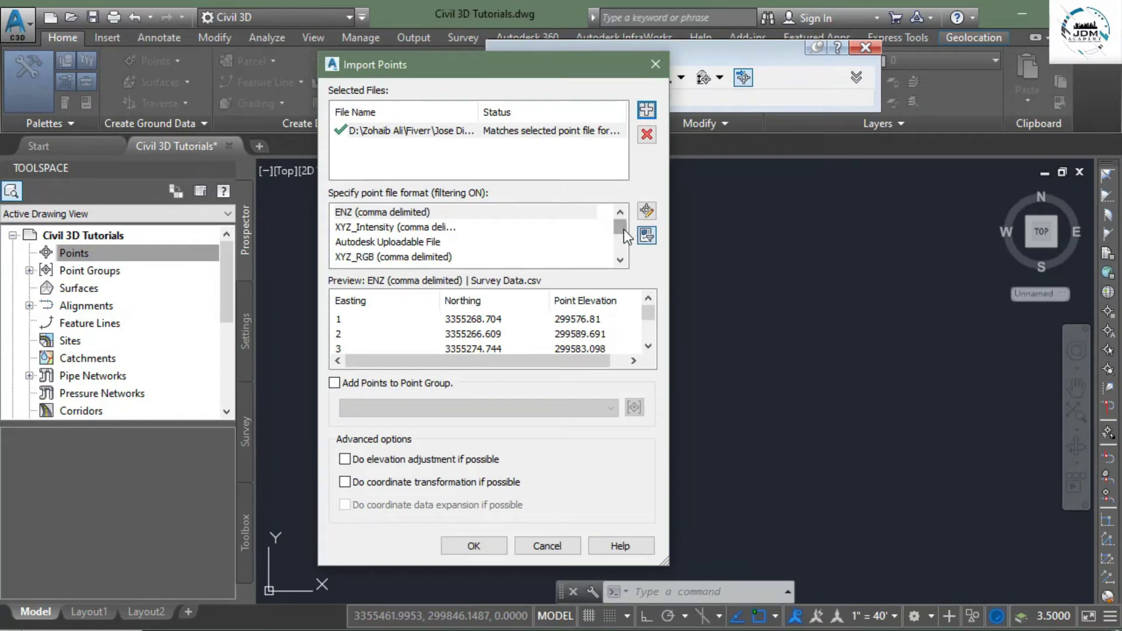
{"action": "left_click_drag", "start_coordinate": [622, 229], "coordinate": [619, 237]}
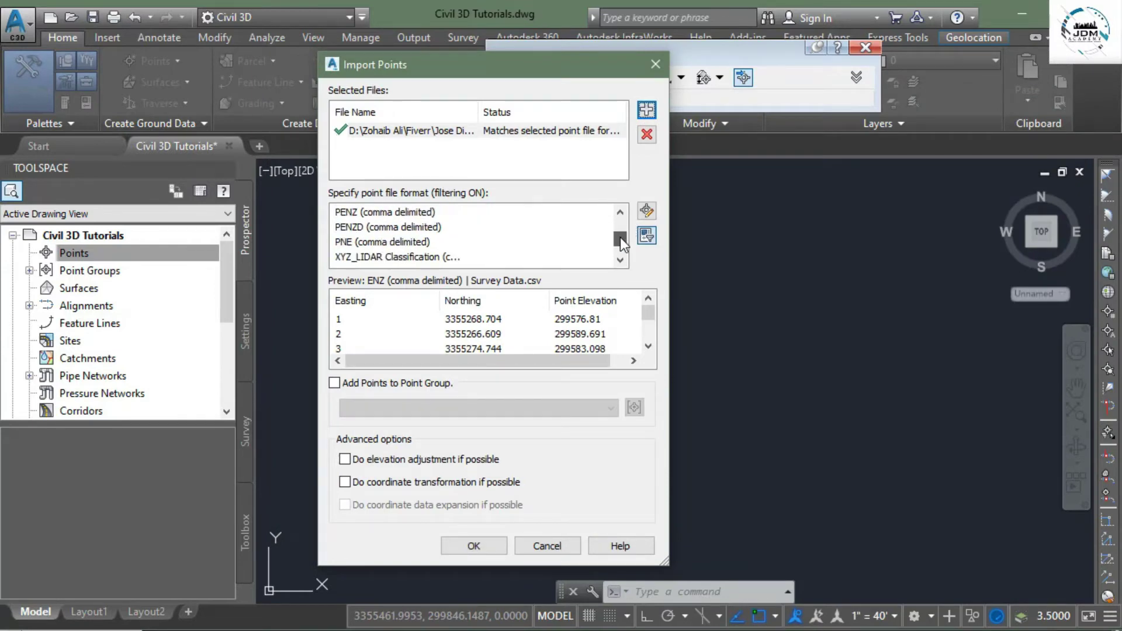
{"action": "left_click", "coordinate": [357, 229]}
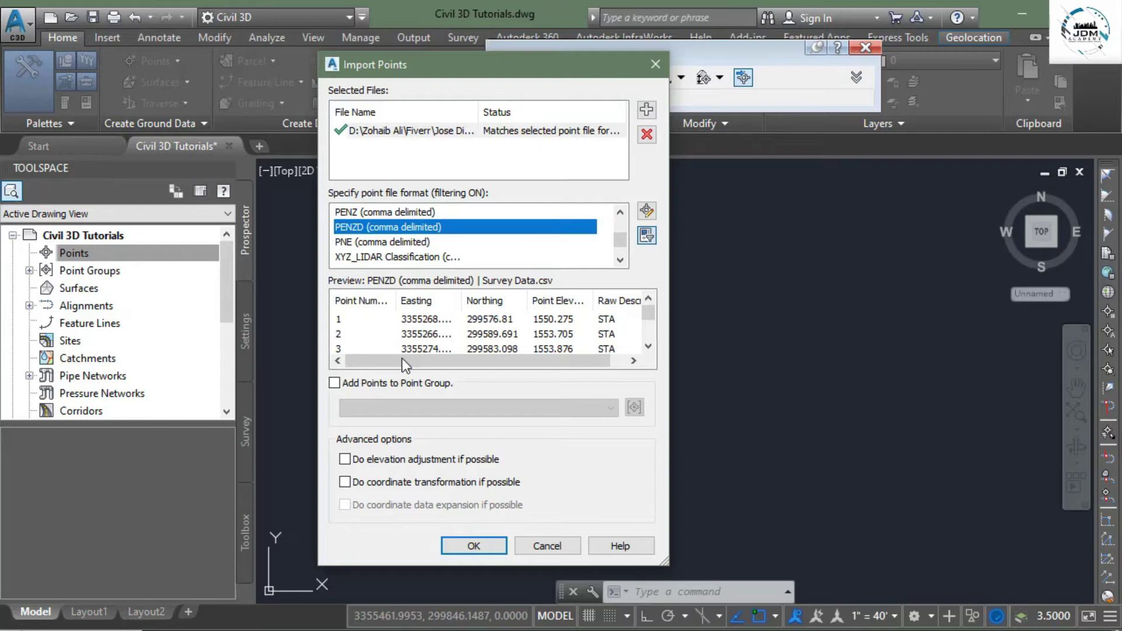
{"action": "left_click_drag", "start_coordinate": [402, 359], "coordinate": [420, 359]}
{"action": "left_click", "coordinate": [469, 548]}
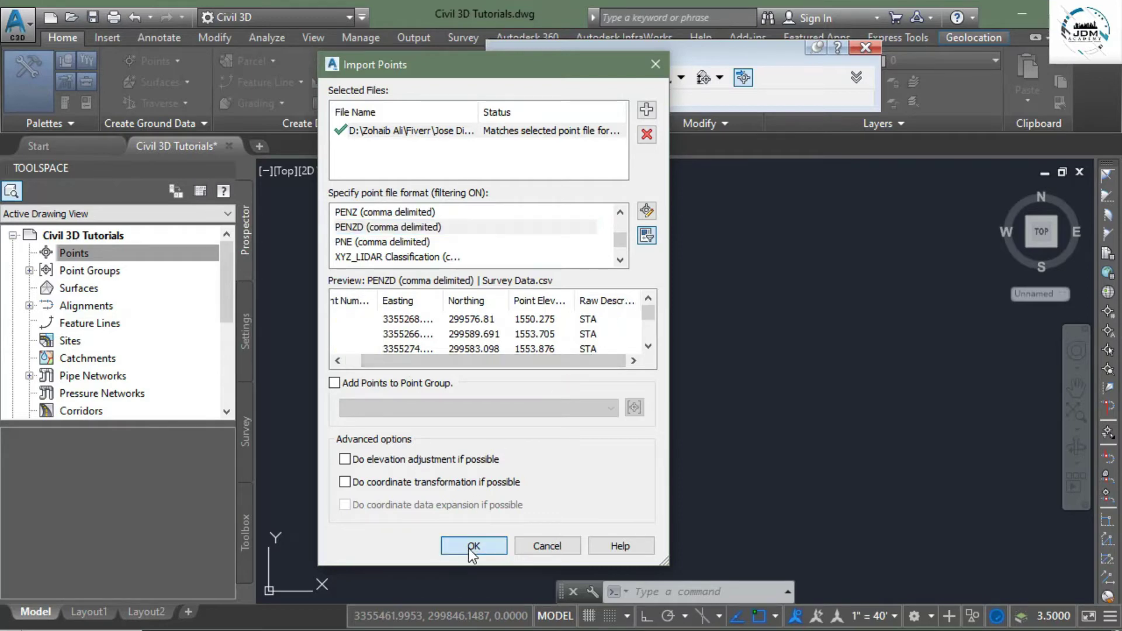
{"action": "scroll", "coordinate": [464, 358], "scroll_direction": "down", "scroll_amount": 2}
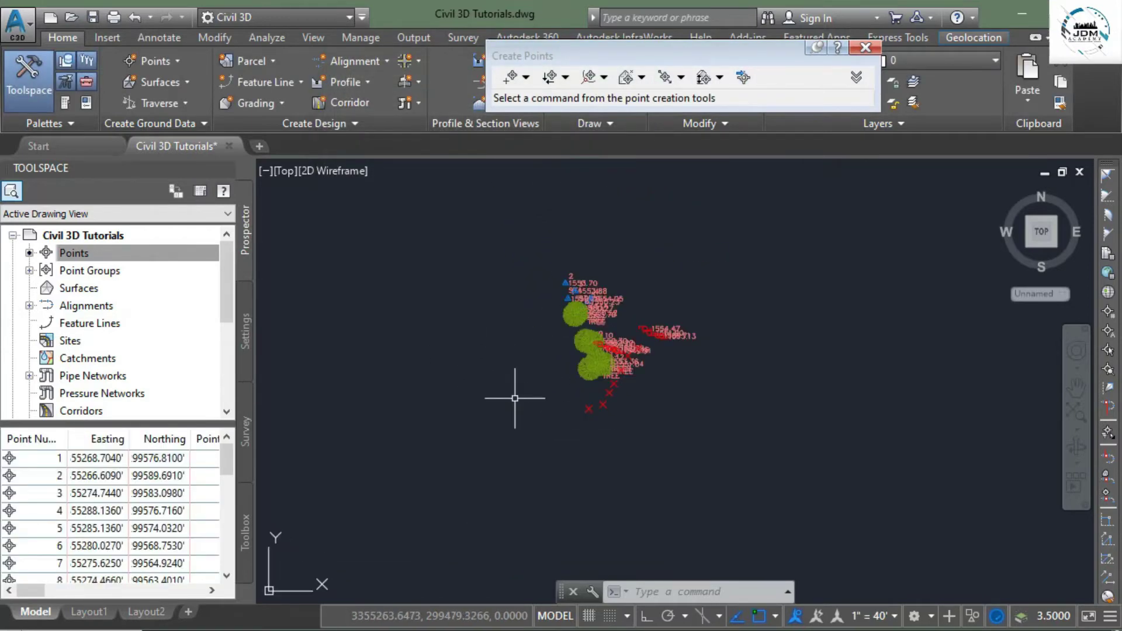
{"action": "scroll", "coordinate": [538, 333], "scroll_direction": "up", "scroll_amount": 4}
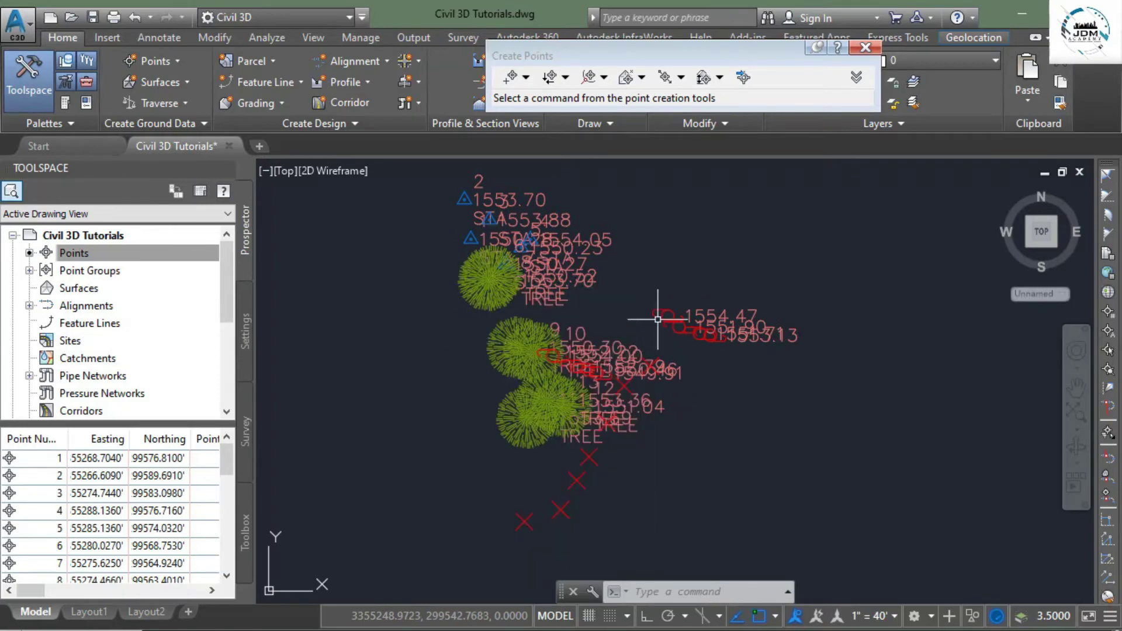
{"action": "scroll", "coordinate": [658, 319], "scroll_direction": "up", "scroll_amount": 5}
{"action": "scroll", "coordinate": [683, 319], "scroll_direction": "down", "scroll_amount": 5}
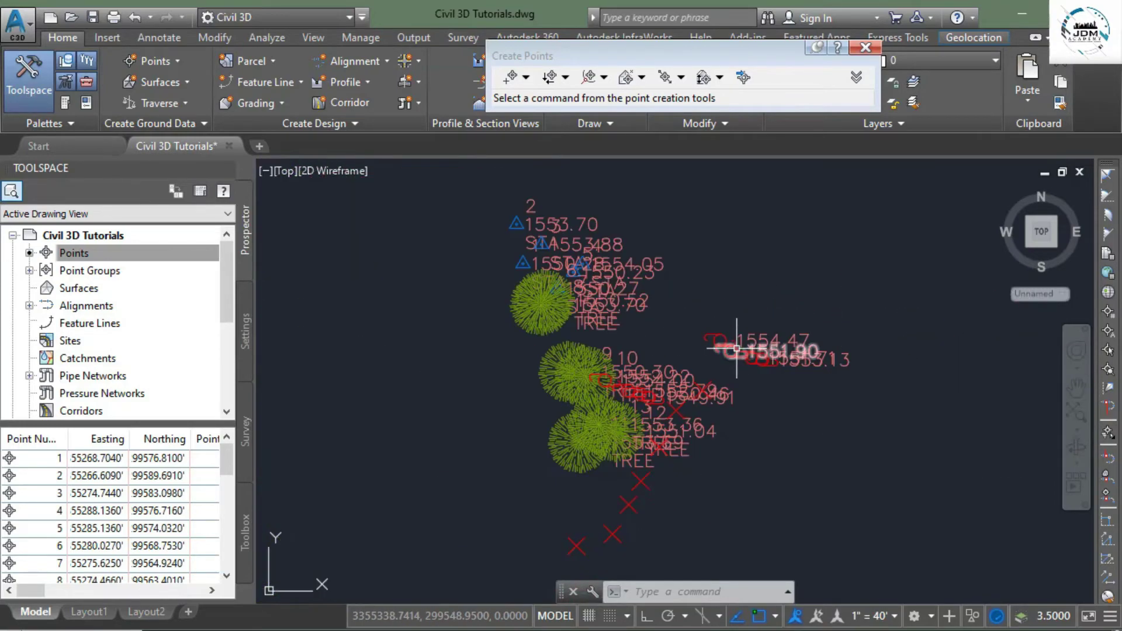
{"action": "scroll", "coordinate": [508, 237], "scroll_direction": "up", "scroll_amount": 3}
{"action": "middle_click_drag", "start_coordinate": [508, 237], "coordinate": [529, 334]}
{"action": "scroll", "coordinate": [526, 304], "scroll_direction": "up", "scroll_amount": 4}
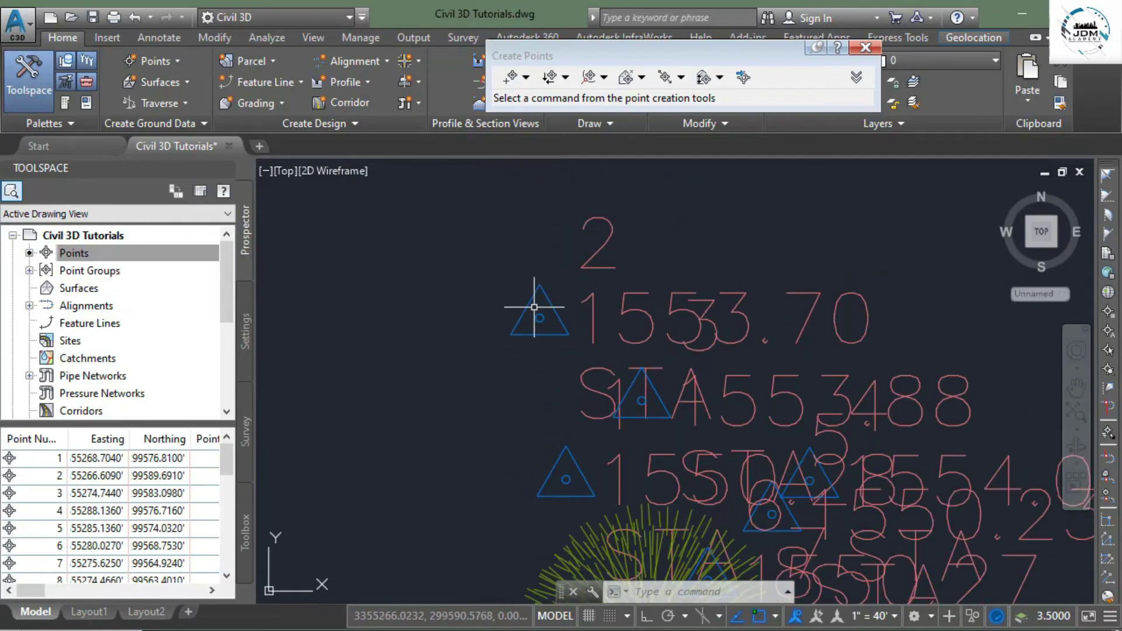
{"action": "left_click", "coordinate": [524, 302]}
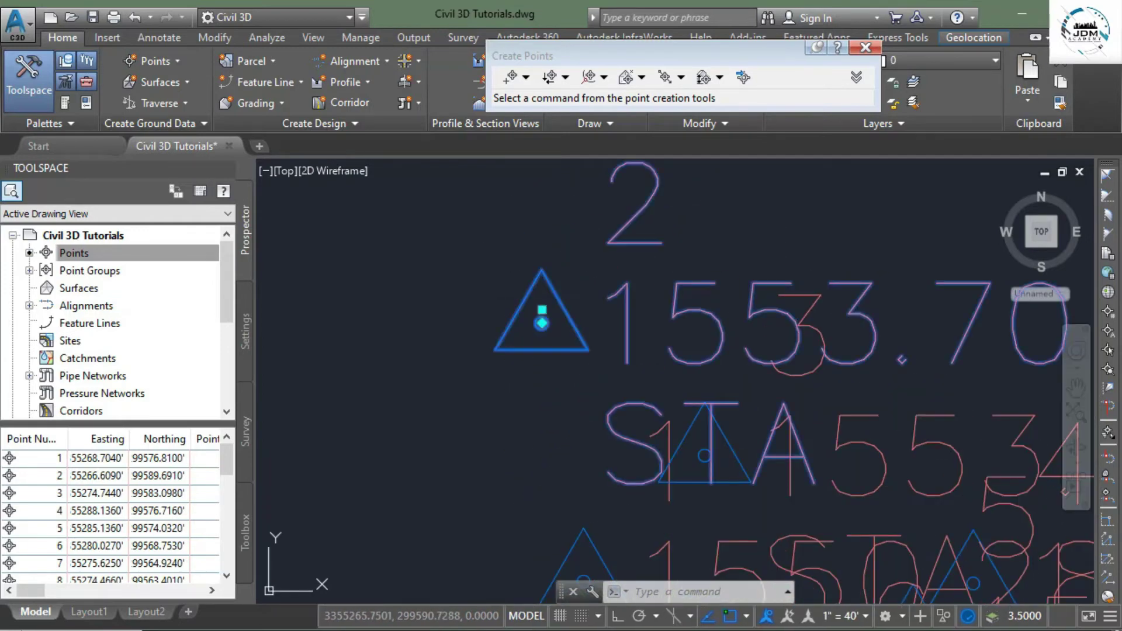
{"action": "key", "text": "ctrl+1"}
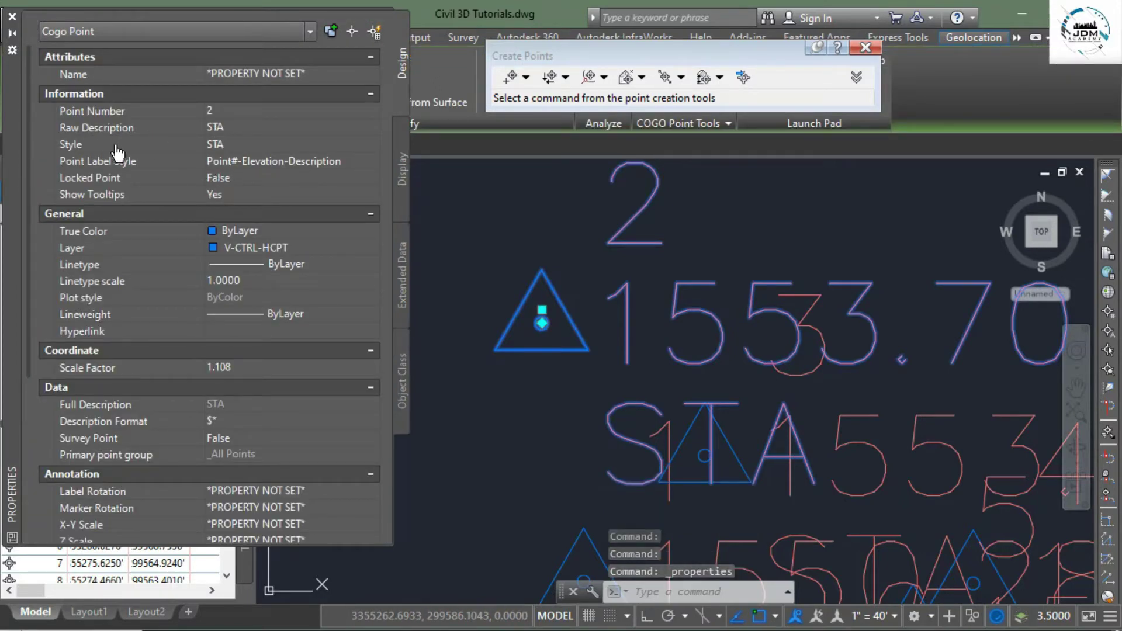
{"action": "scroll", "coordinate": [615, 378], "scroll_direction": "down", "scroll_amount": 6}
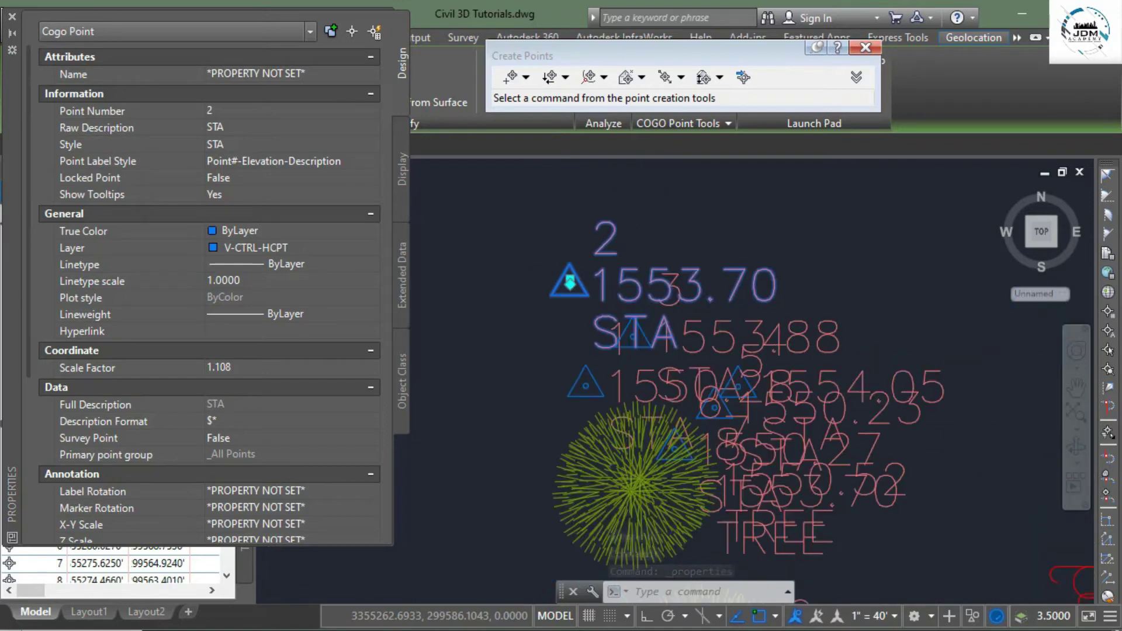
{"action": "key", "text": "Escape"}
{"action": "left_click", "coordinate": [600, 346]}
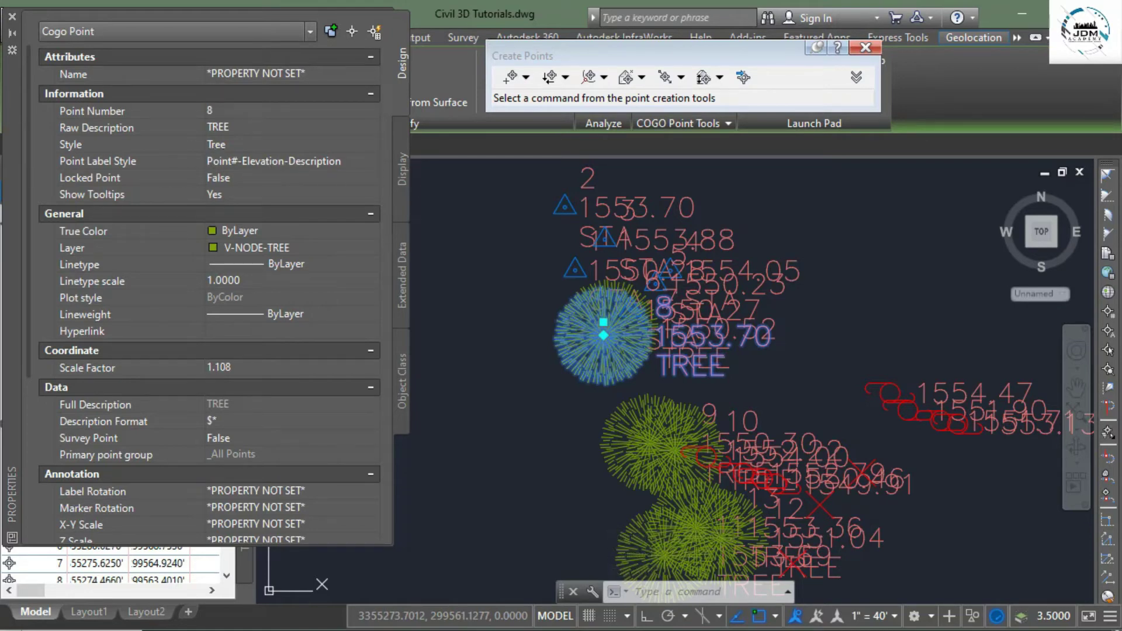
{"action": "key", "text": "Escape"}
{"action": "scroll", "coordinate": [695, 321], "scroll_direction": "down", "scroll_amount": 2}
{"action": "middle_click_drag", "start_coordinate": [695, 320], "coordinate": [649, 186]}
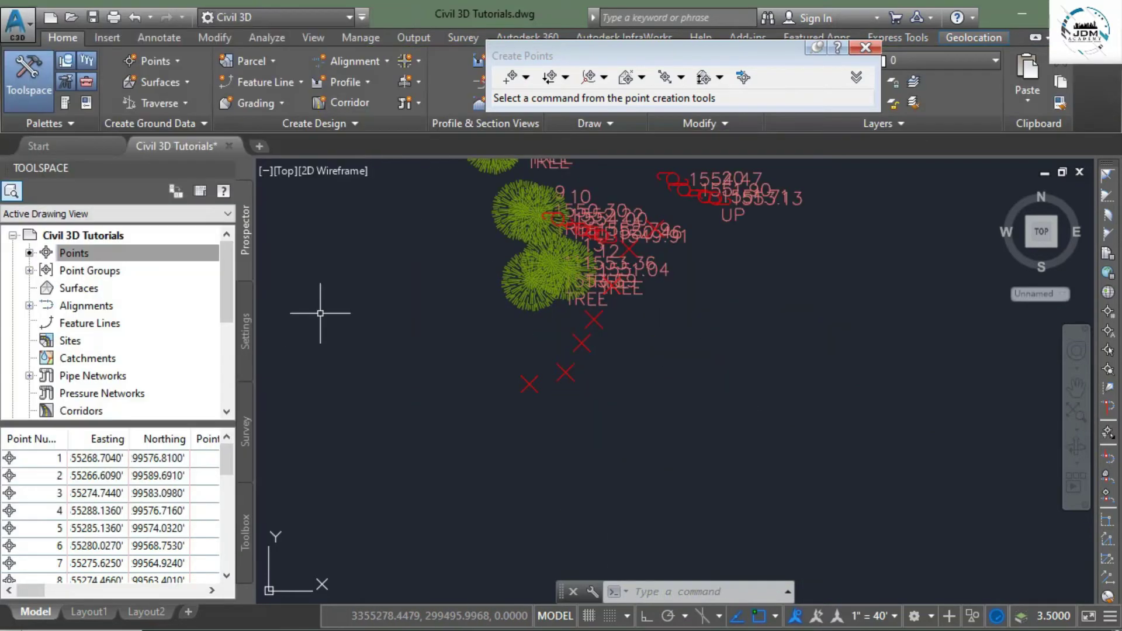
Step: Reopen the Civil 3D key set's DescKey Editor and shrink it to reveal the drawing
{"action": "left_click", "coordinate": [246, 341]}
{"action": "right_click", "coordinate": [124, 375]}
{"action": "left_click", "coordinate": [198, 379]}
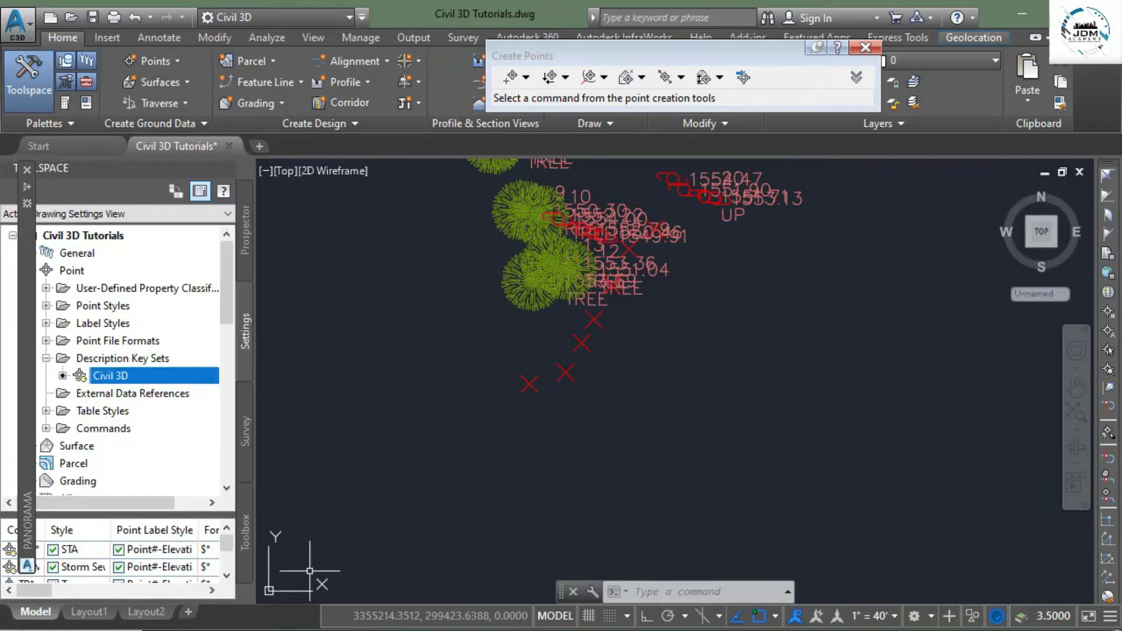
{"action": "mouse_move", "coordinate": [19, 240]}
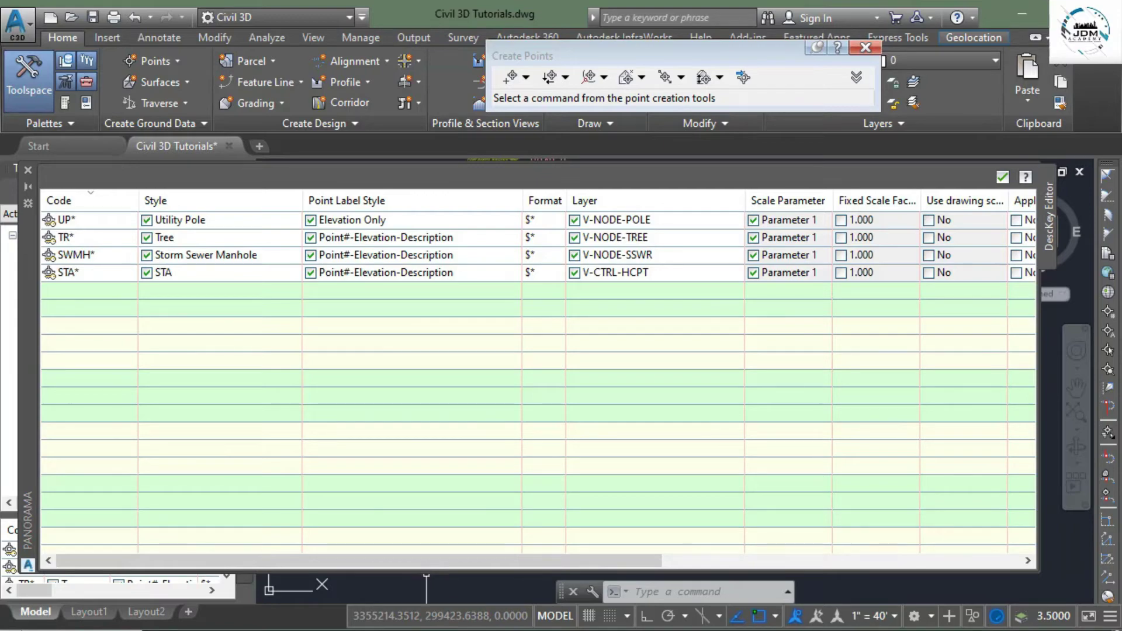
{"action": "left_click_drag", "start_coordinate": [426, 575], "coordinate": [422, 337]}
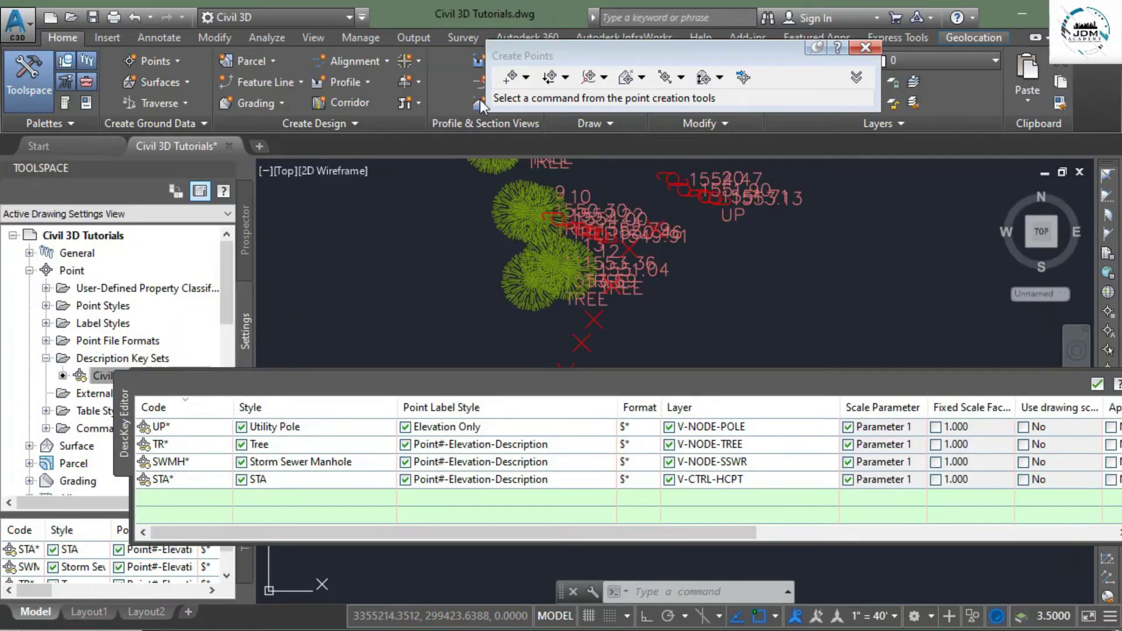
Step: Place a manual point with no description at elevation 1500
{"action": "left_click", "coordinate": [510, 83]}
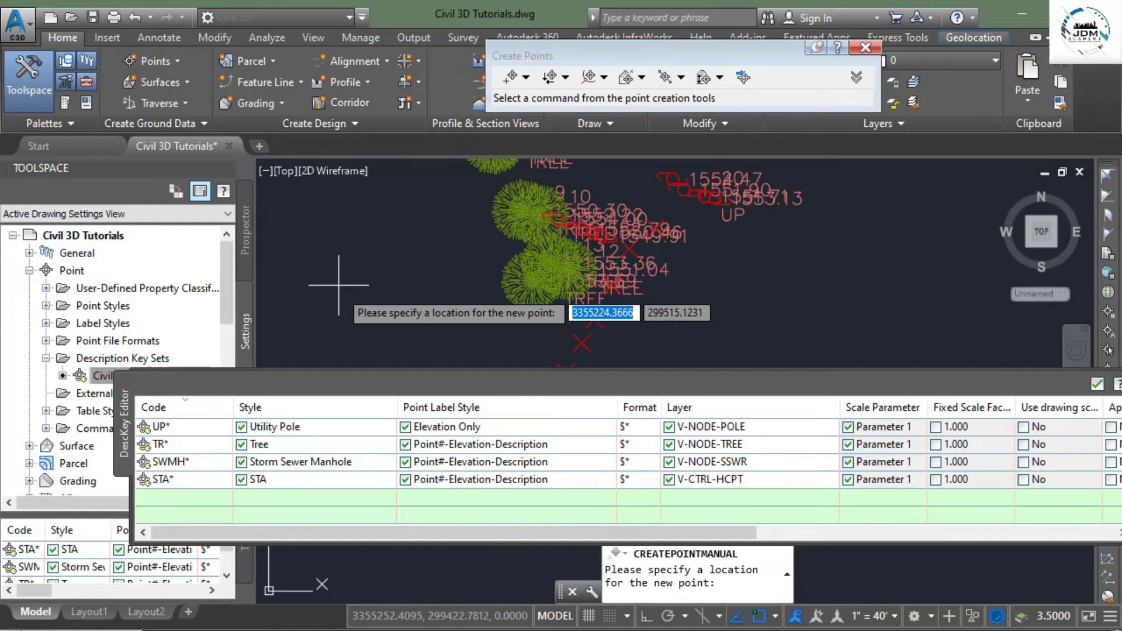
{"action": "left_click", "coordinate": [355, 263]}
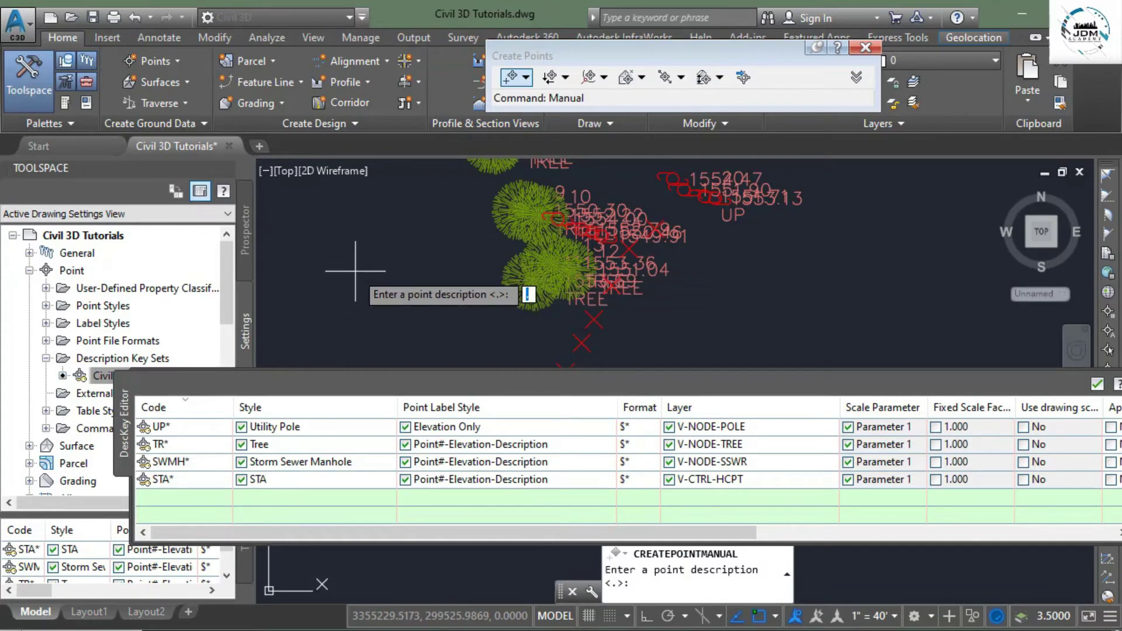
{"action": "key", "text": "Return"}
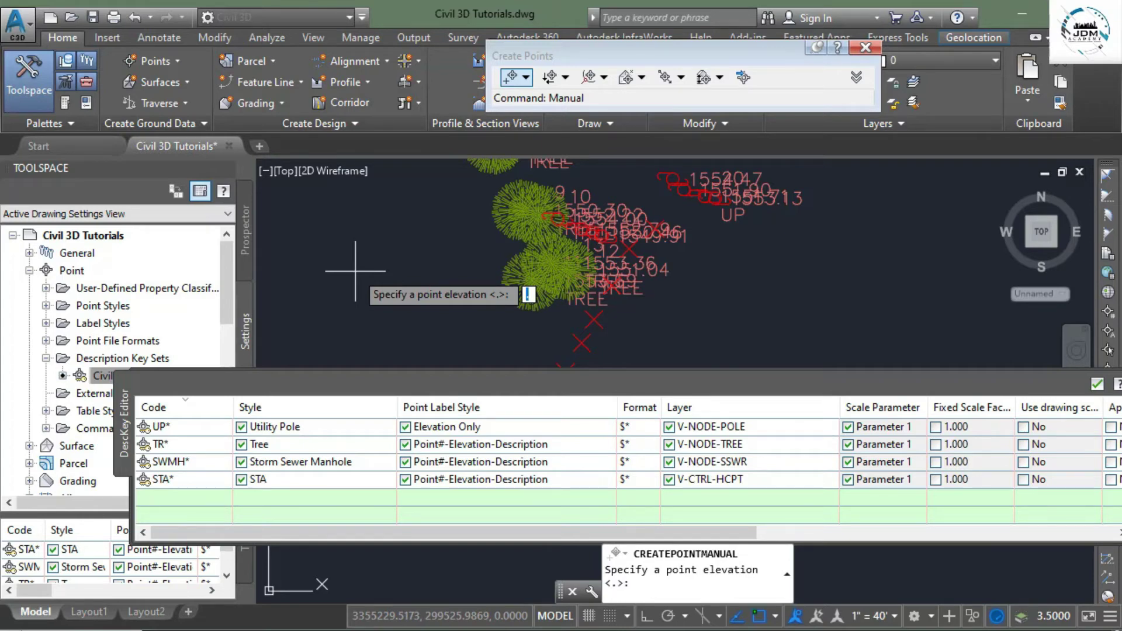
{"action": "type", "text": "1500"}
{"action": "key", "text": "Return"}
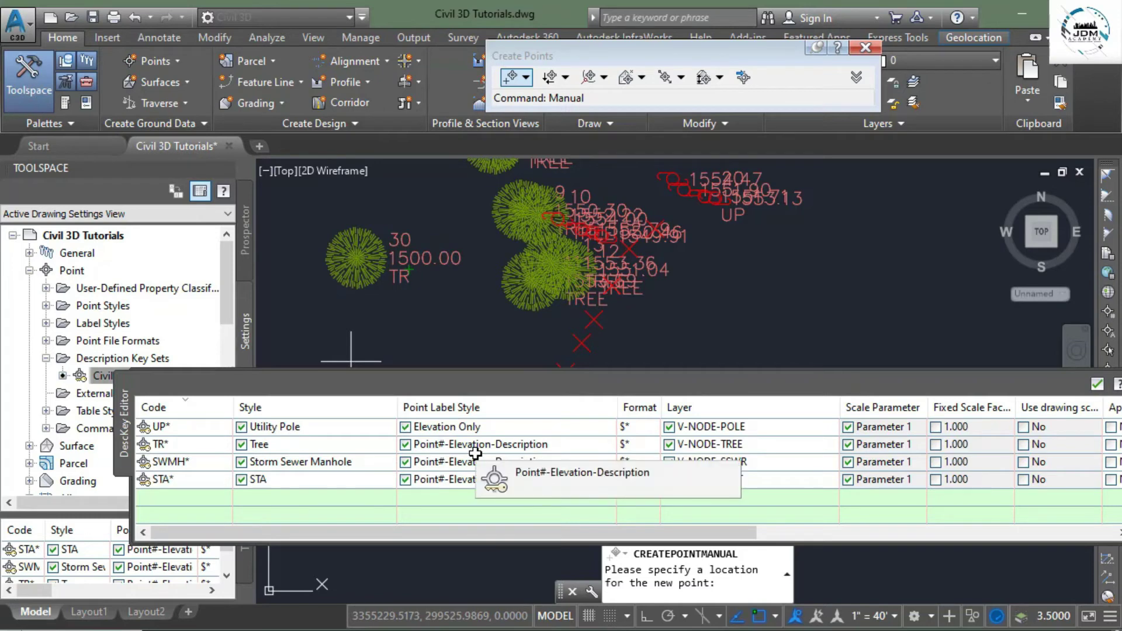
Step: Add point 31 described TR-1 at elevation 1500 and pan to see its tree symbol
{"action": "mouse_move", "coordinate": [409, 330]}
{"action": "middle_mouse_down"}
{"action": "mouse_move", "coordinate": [424, 219]}
{"action": "mouse_move", "coordinate": [433, 243]}
{"action": "middle_mouse_up"}
{"action": "left_click", "coordinate": [365, 279]}
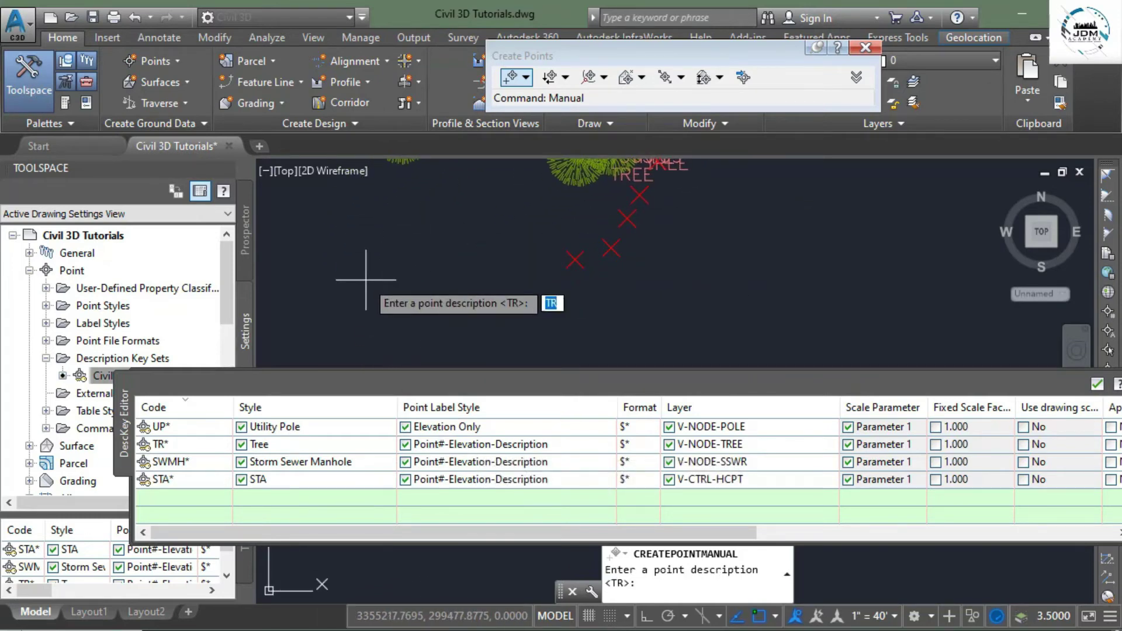
{"action": "type", "text": "TR-1"}
{"action": "key", "text": "Return"}
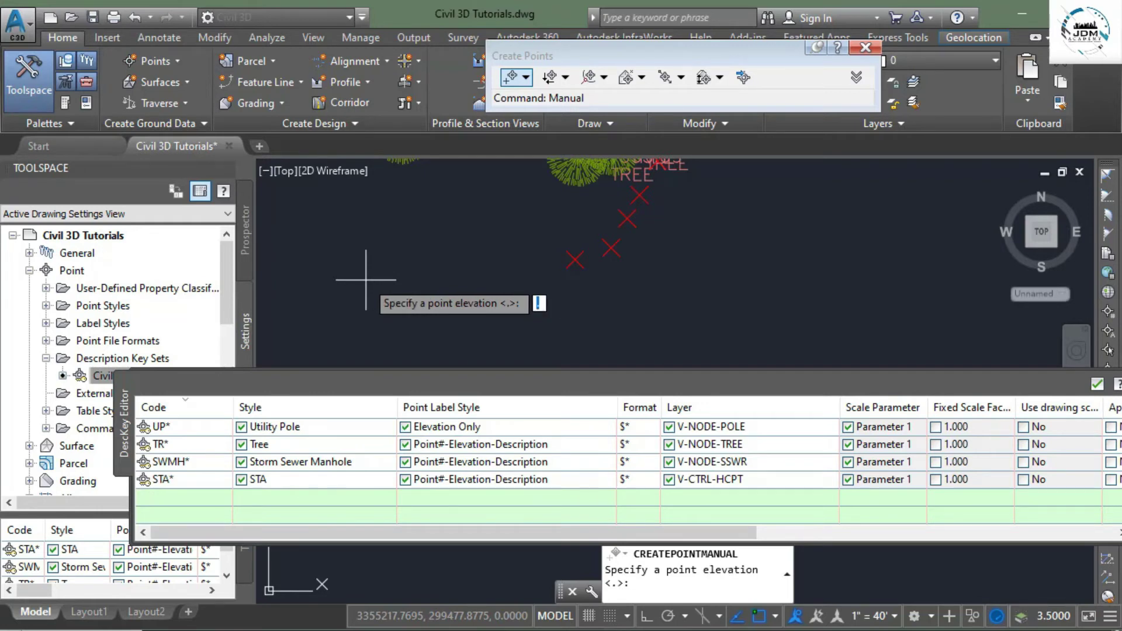
{"action": "type", "text": "1500"}
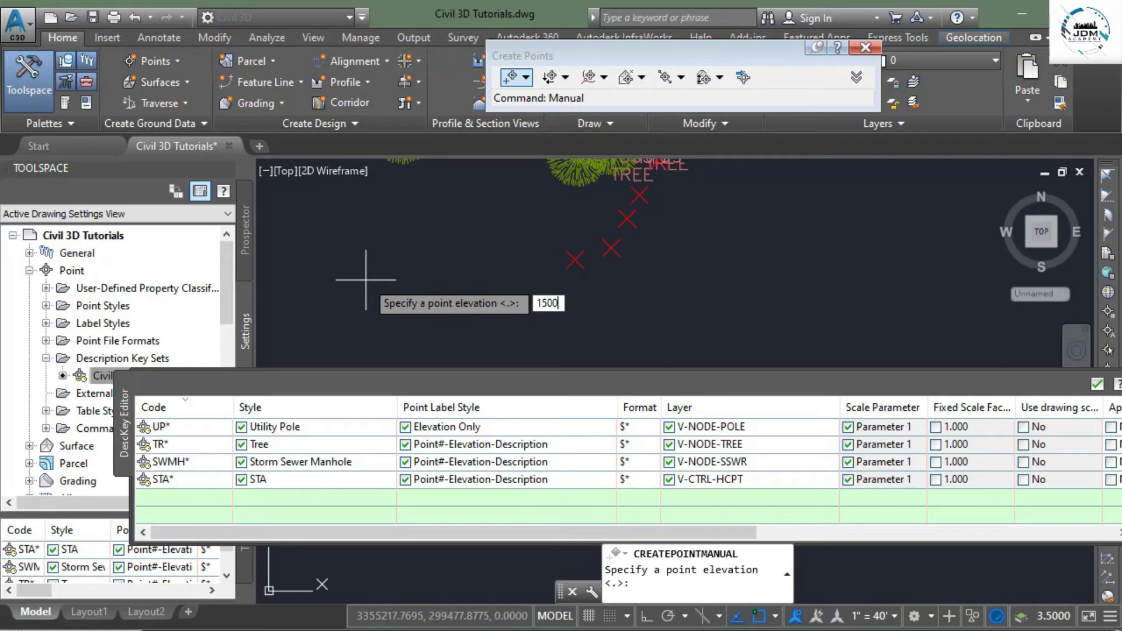
{"action": "key", "text": "Return"}
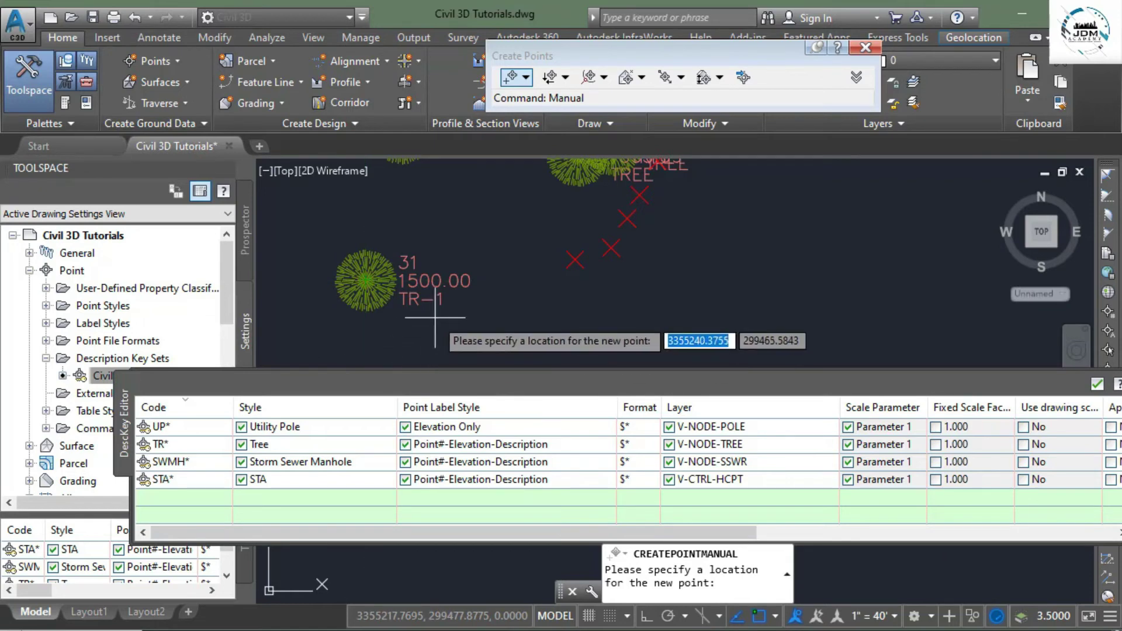
{"action": "middle_click_drag", "start_coordinate": [434, 318], "coordinate": [318, 290]}
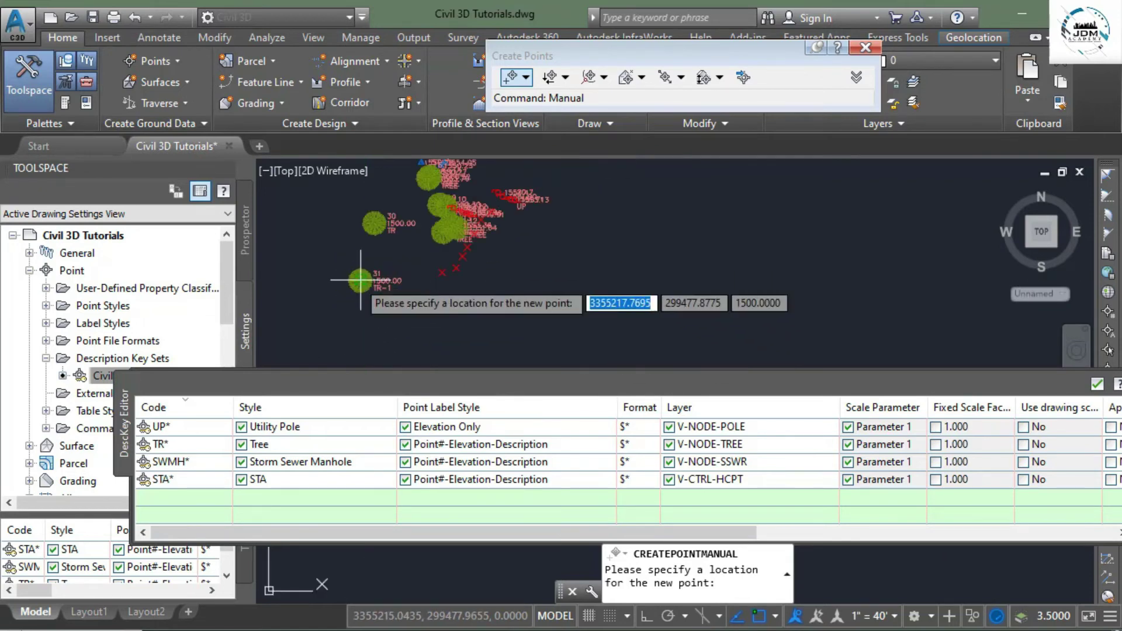
Step: Remove the wildcard from the TR* code and place point 32 described TR-2 at elevation 1500
{"action": "left_click", "coordinate": [191, 448]}
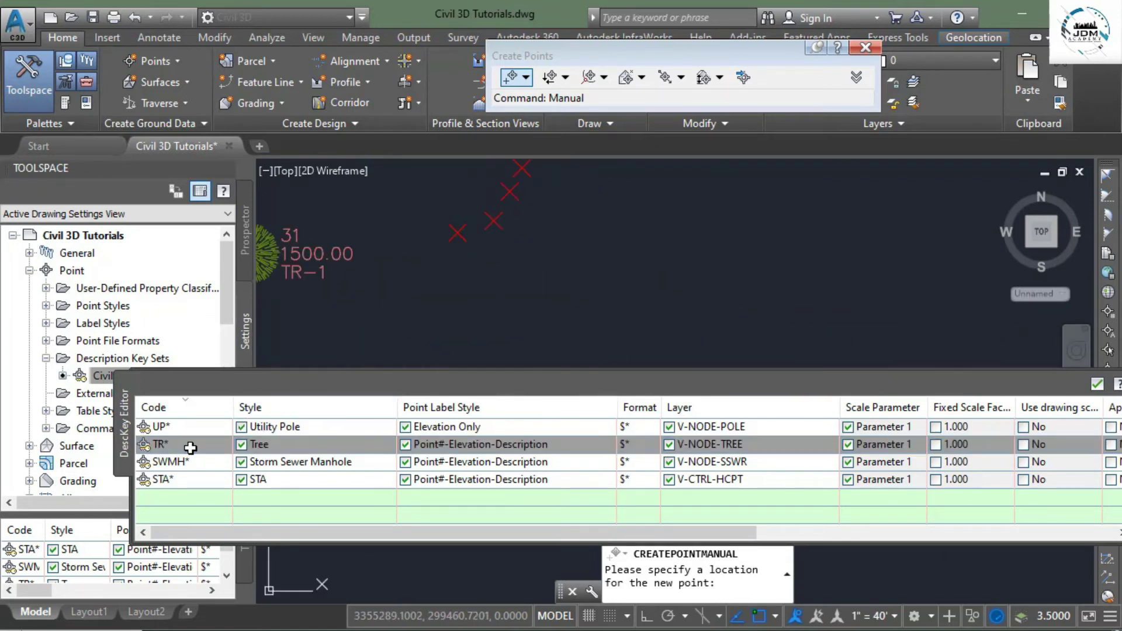
{"action": "double_click", "coordinate": [182, 445]}
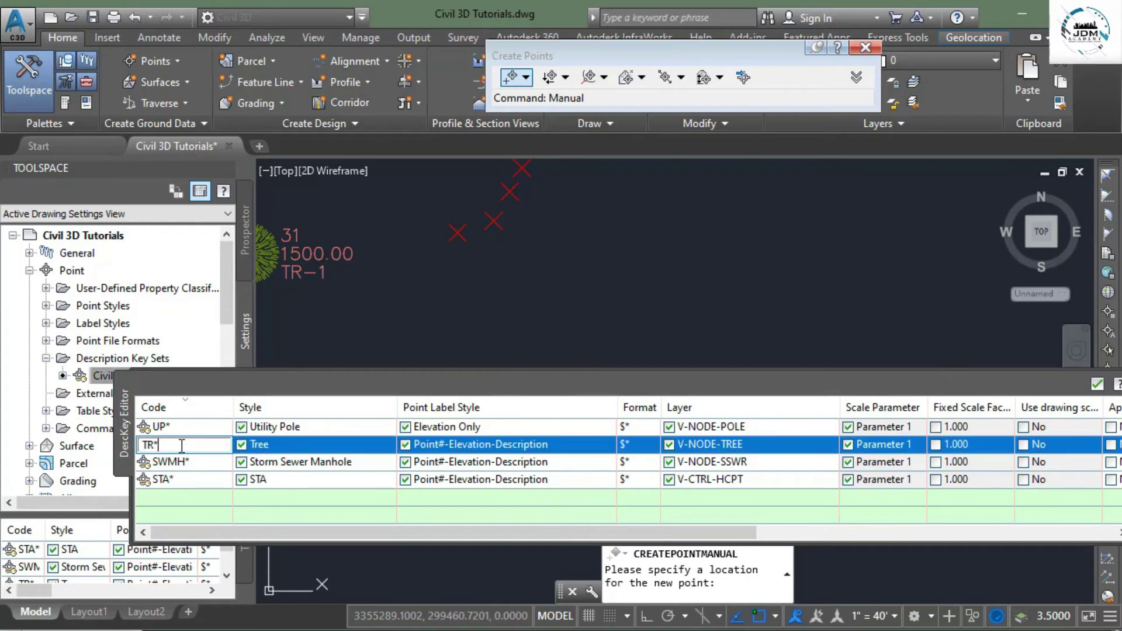
{"action": "left_click", "coordinate": [458, 308]}
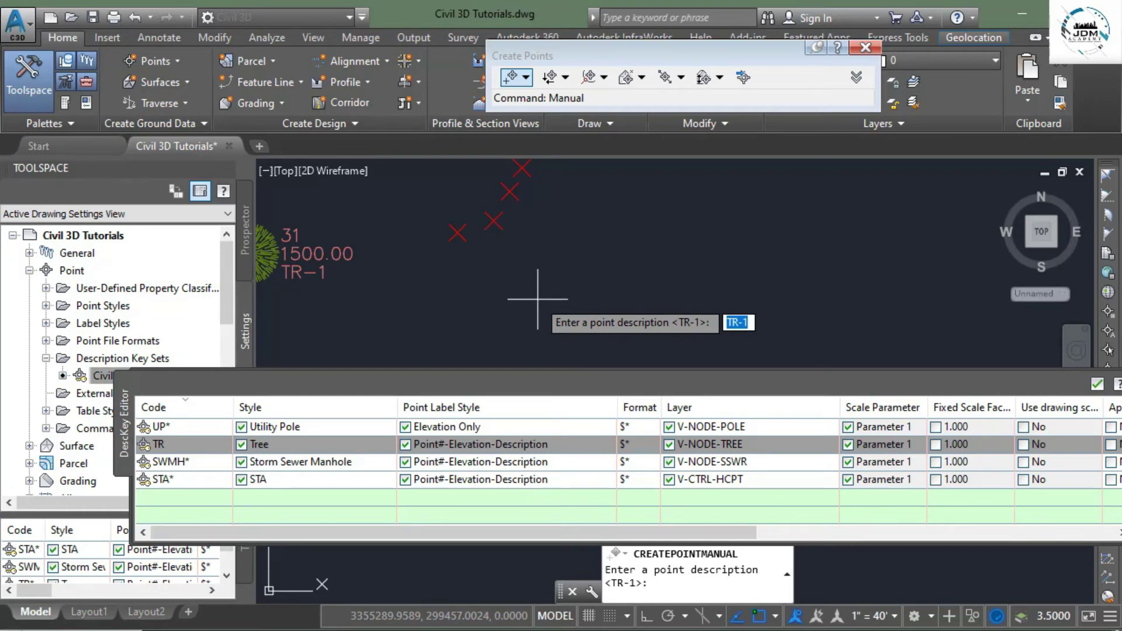
{"action": "key", "text": "Home"}
{"action": "key", "text": "Right"}
{"action": "key", "text": "Right"}
{"action": "key", "text": "Return"}
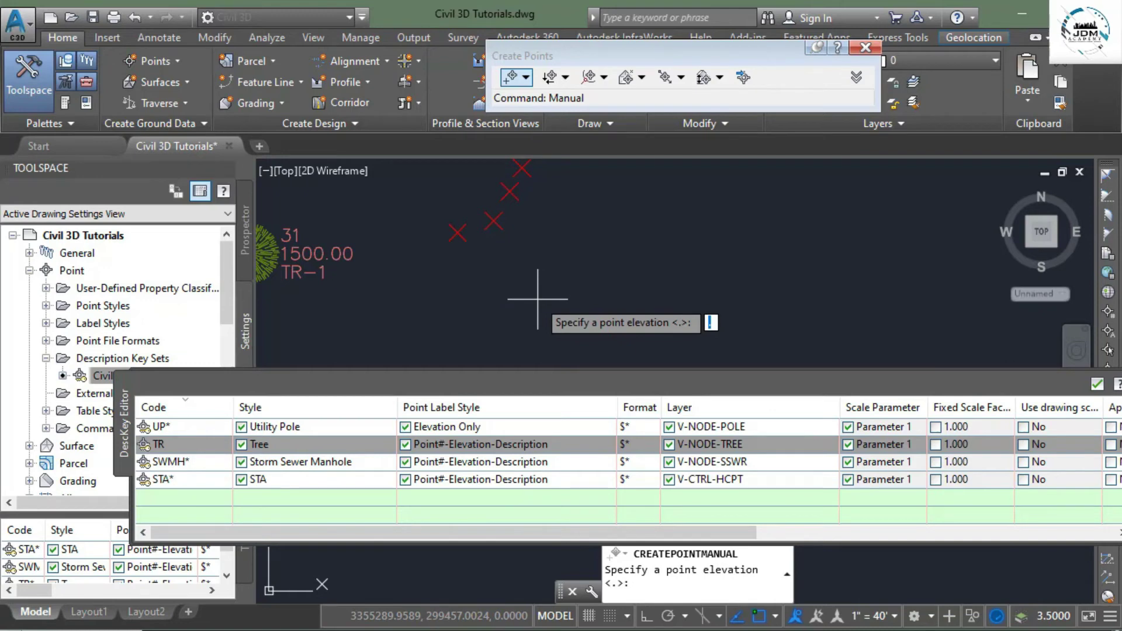
{"action": "type", "text": "1500"}
{"action": "key", "text": "Return"}
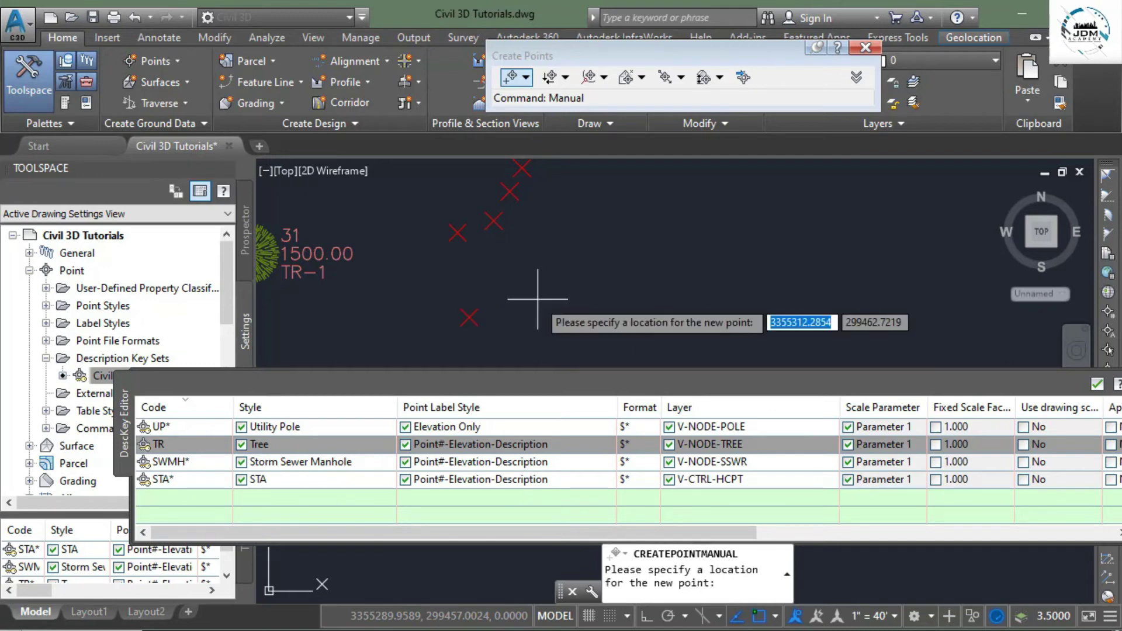
{"action": "scroll", "coordinate": [514, 305], "scroll_direction": "up", "scroll_amount": 2}
{"action": "key", "text": "Escape"}
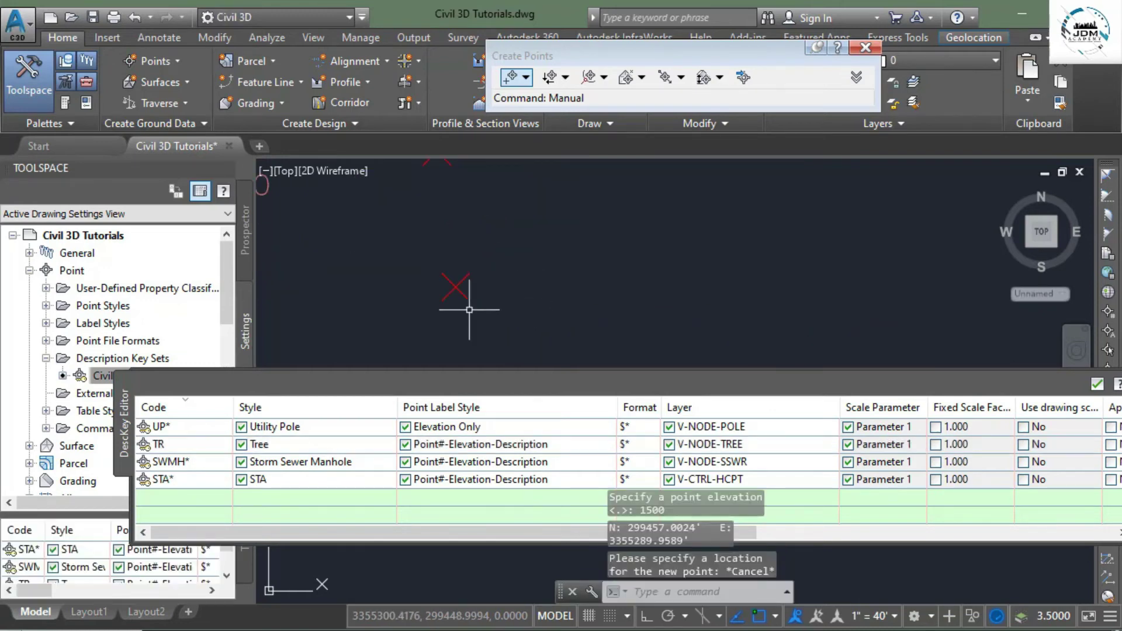
Step: Pan around to compare plain-X point 32 with tree points 30 and 31
{"action": "middle_click_drag", "start_coordinate": [453, 292], "coordinate": [576, 293]}
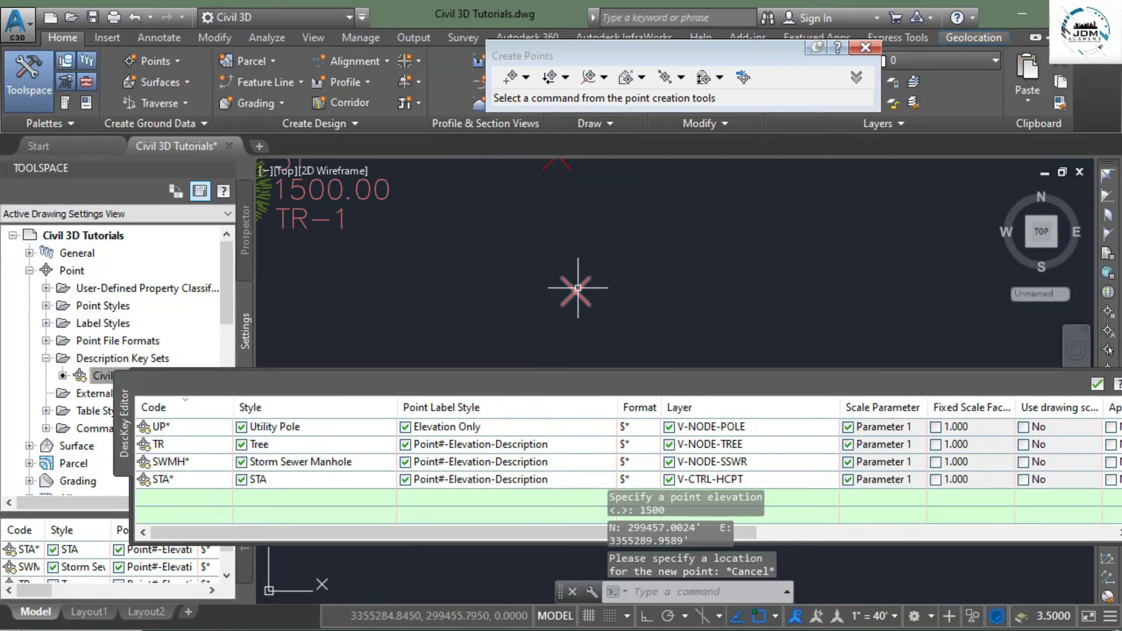
{"action": "mouse_move", "coordinate": [577, 289]}
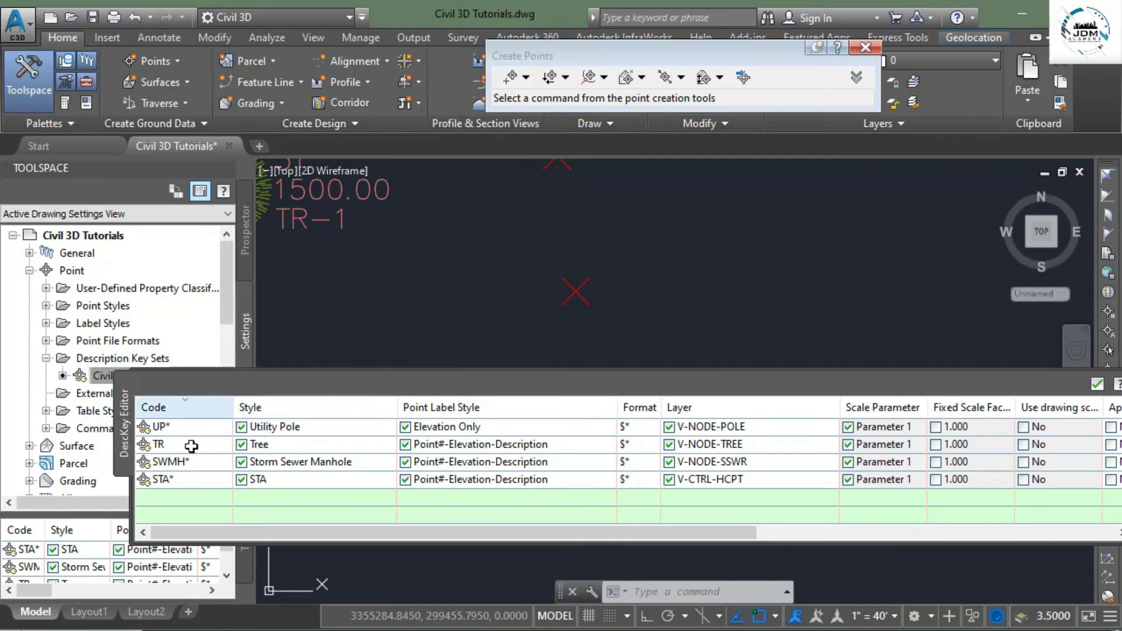
{"action": "middle_click_drag", "start_coordinate": [521, 302], "coordinate": [524, 264]}
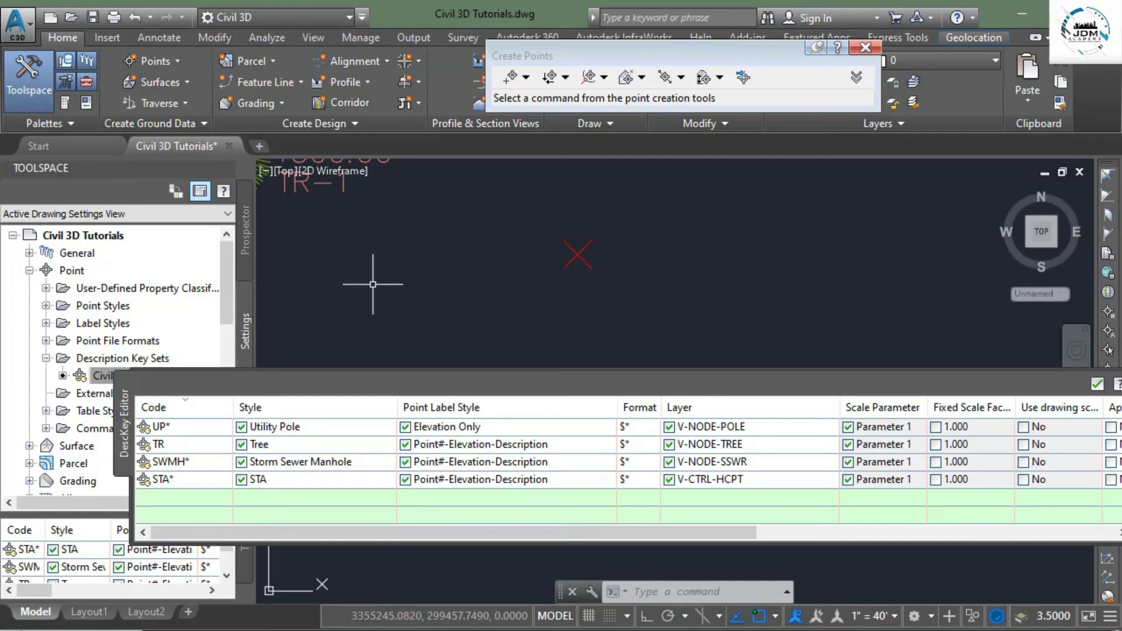
{"action": "middle_click_drag", "start_coordinate": [371, 275], "coordinate": [513, 326]}
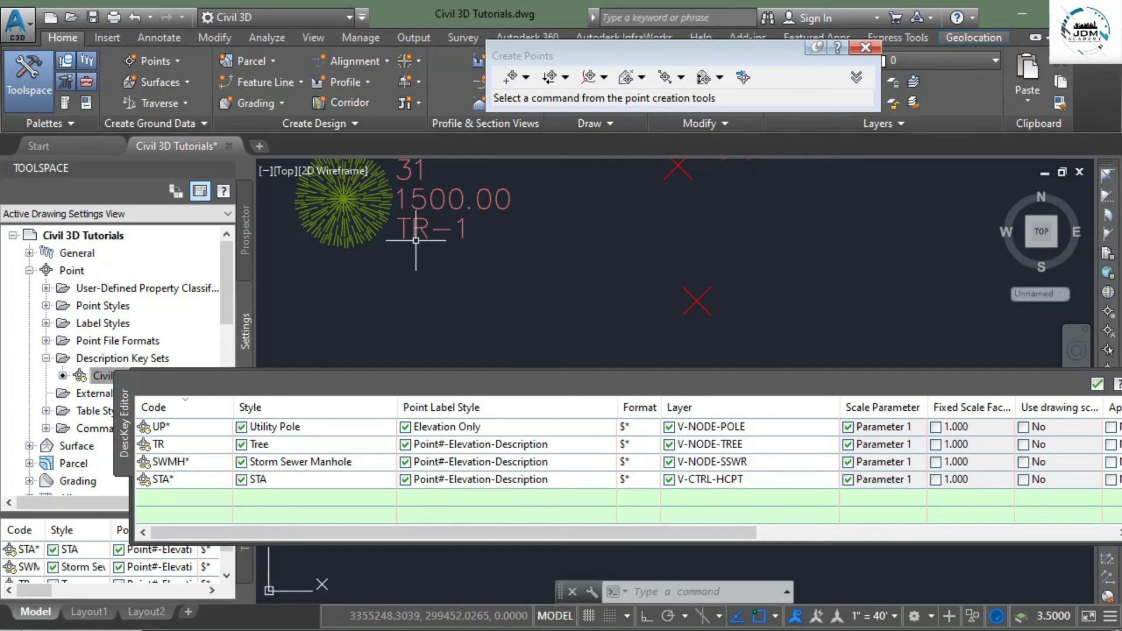
{"action": "scroll", "coordinate": [415, 240], "scroll_direction": "down", "scroll_amount": 5}
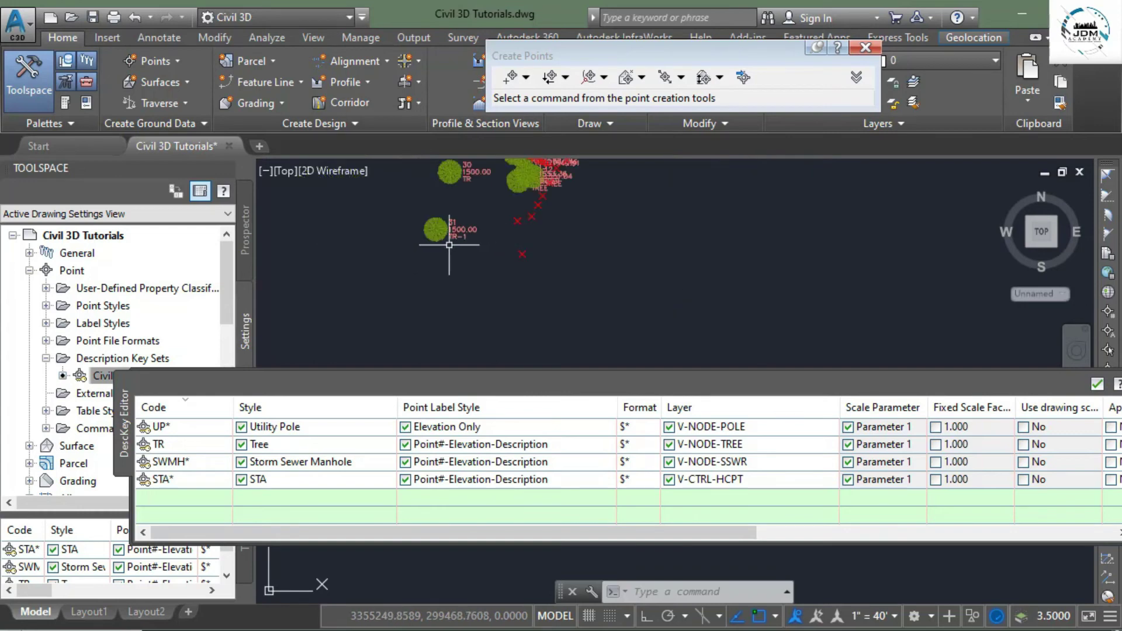
Step: Add point 33 described TR at elevation 1500, drawn with a tree symbol
{"action": "left_click", "coordinate": [513, 78]}
{"action": "left_click", "coordinate": [602, 294]}
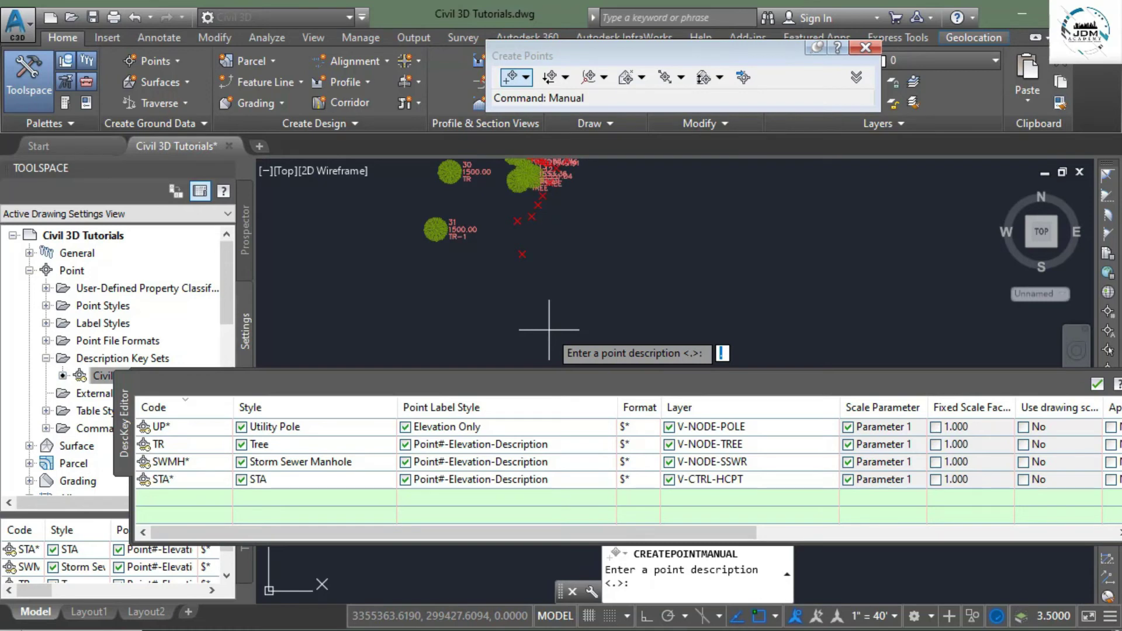
{"action": "type", "text": "TR"}
{"action": "key", "text": "Return"}
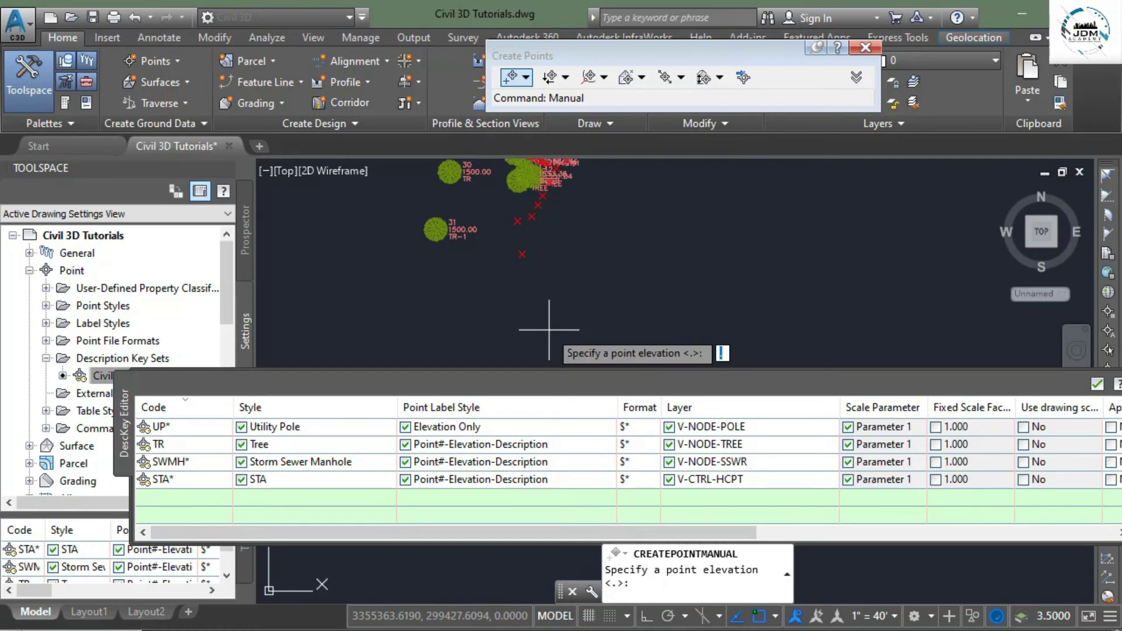
{"action": "type", "text": "1500"}
{"action": "key", "text": "Return"}
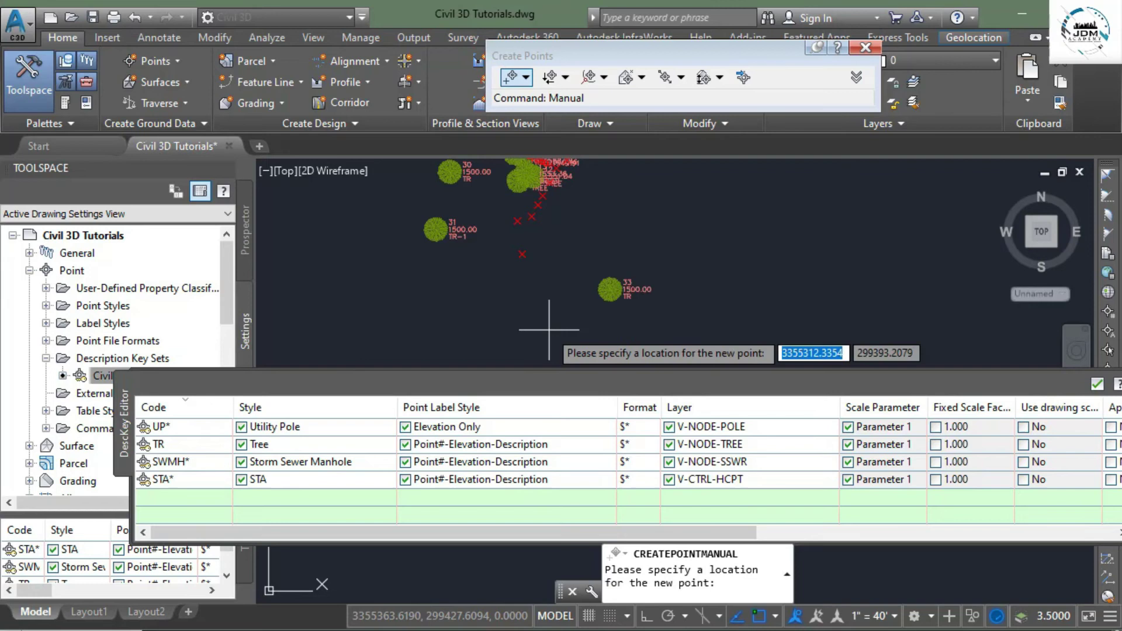
Step: Add another point described TR at elevation 1000, left as a plain X
{"action": "scroll", "coordinate": [625, 292], "scroll_direction": "up", "scroll_amount": 5}
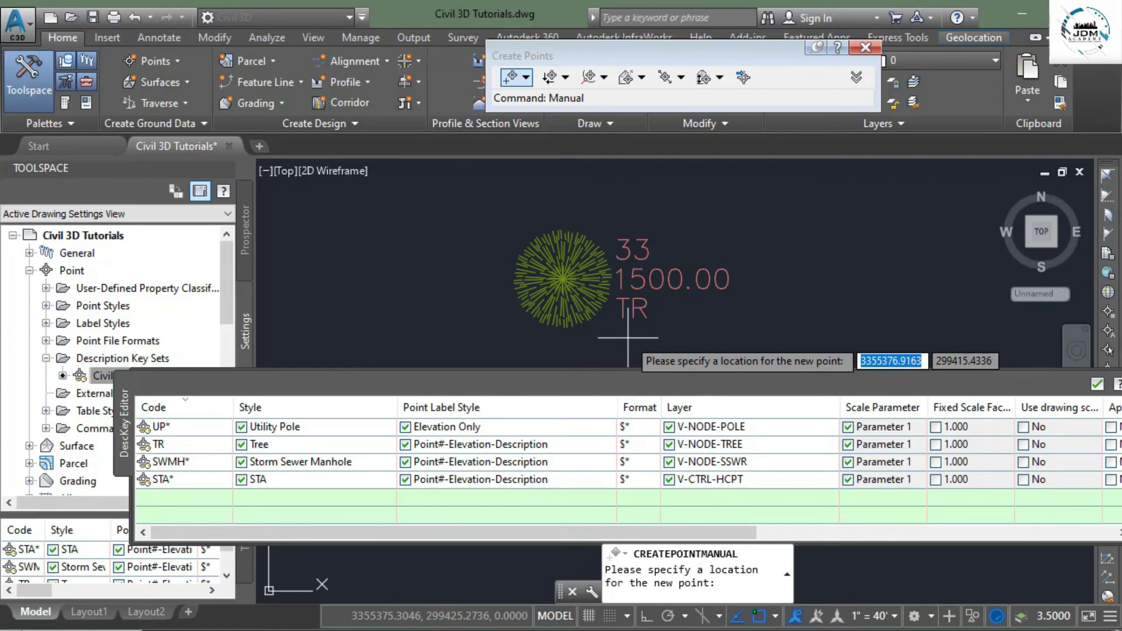
{"action": "scroll", "coordinate": [627, 337], "scroll_direction": "down", "scroll_amount": 3}
{"action": "middle_click_drag", "start_coordinate": [780, 237], "coordinate": [627, 236]}
{"action": "left_click", "coordinate": [684, 263]}
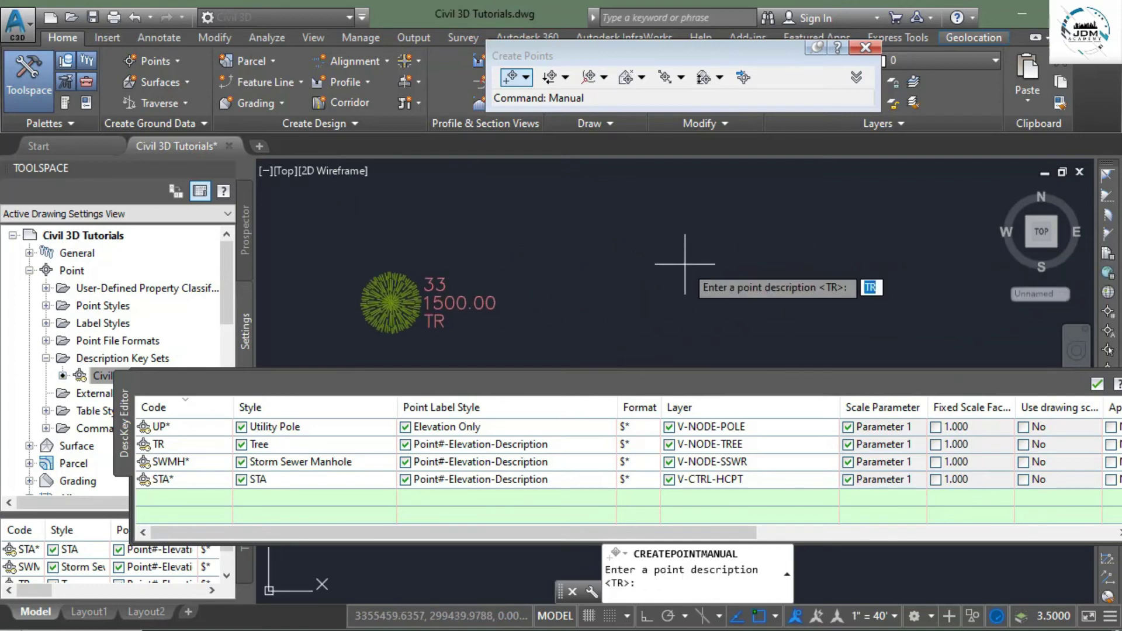
{"action": "type", "text": "TR"}
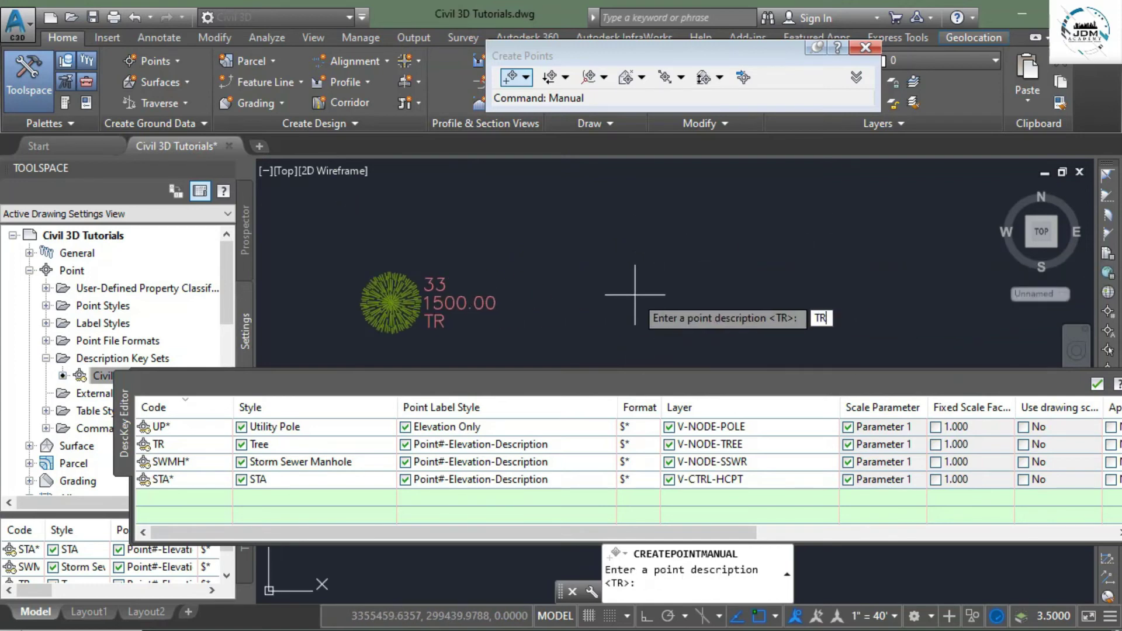
{"action": "key", "text": "Return"}
{"action": "type", "text": "1000"}
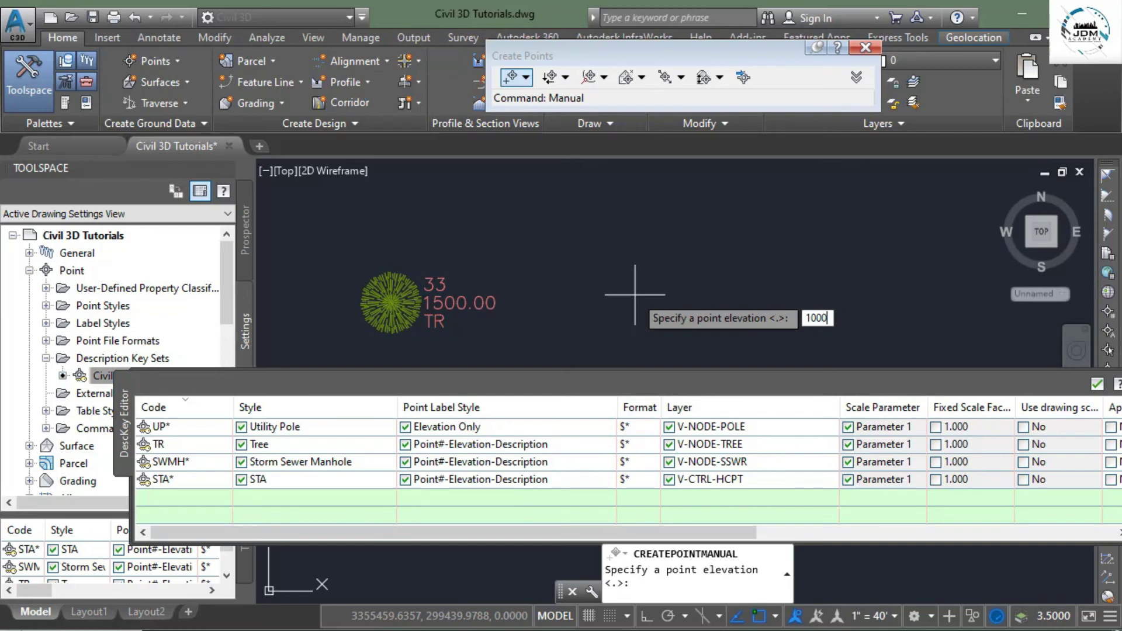
{"action": "key", "text": "Return"}
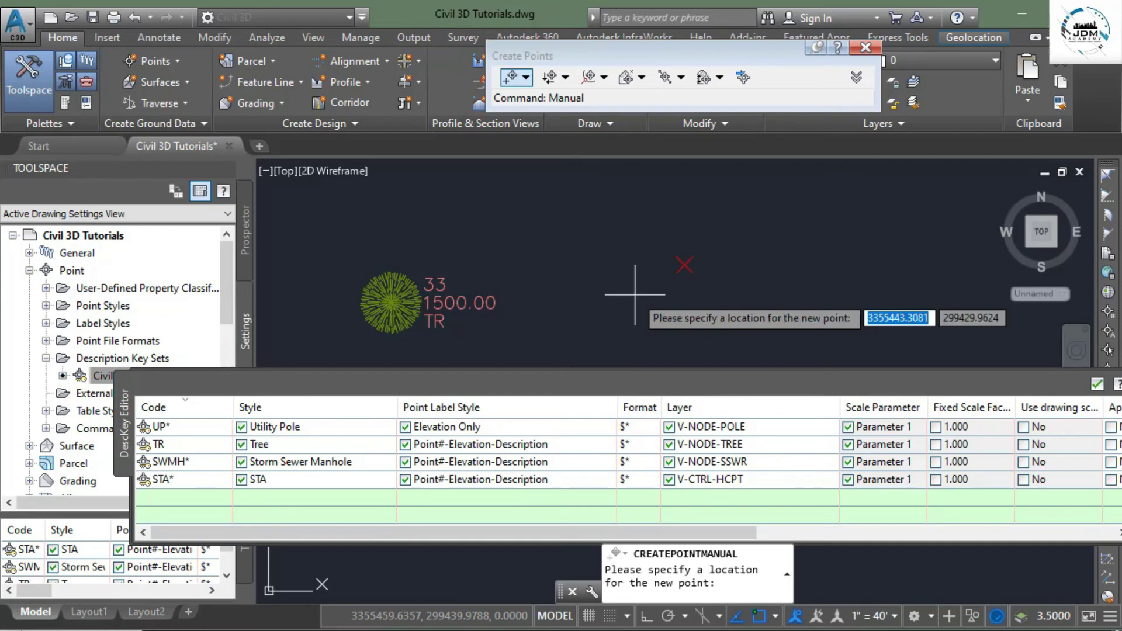
Step: Restore the tree description key code to TR* in the DescKey Editor
{"action": "left_click", "coordinate": [176, 445]}
{"action": "left_click", "coordinate": [176, 445]}
{"action": "left_click", "coordinate": [178, 445]}
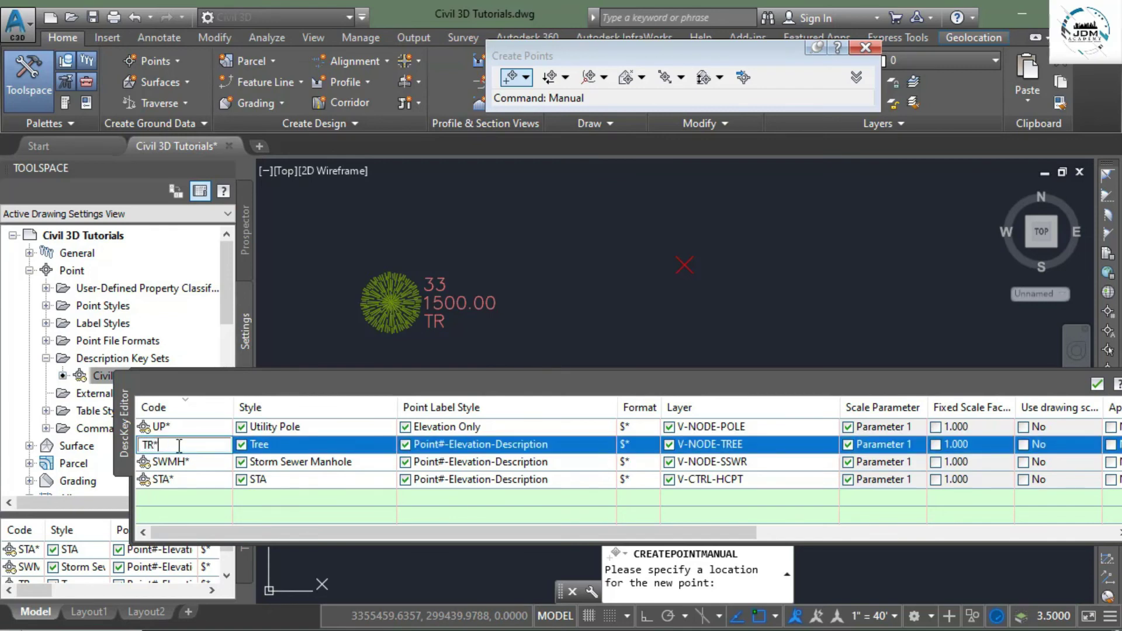
{"action": "key", "text": "Return"}
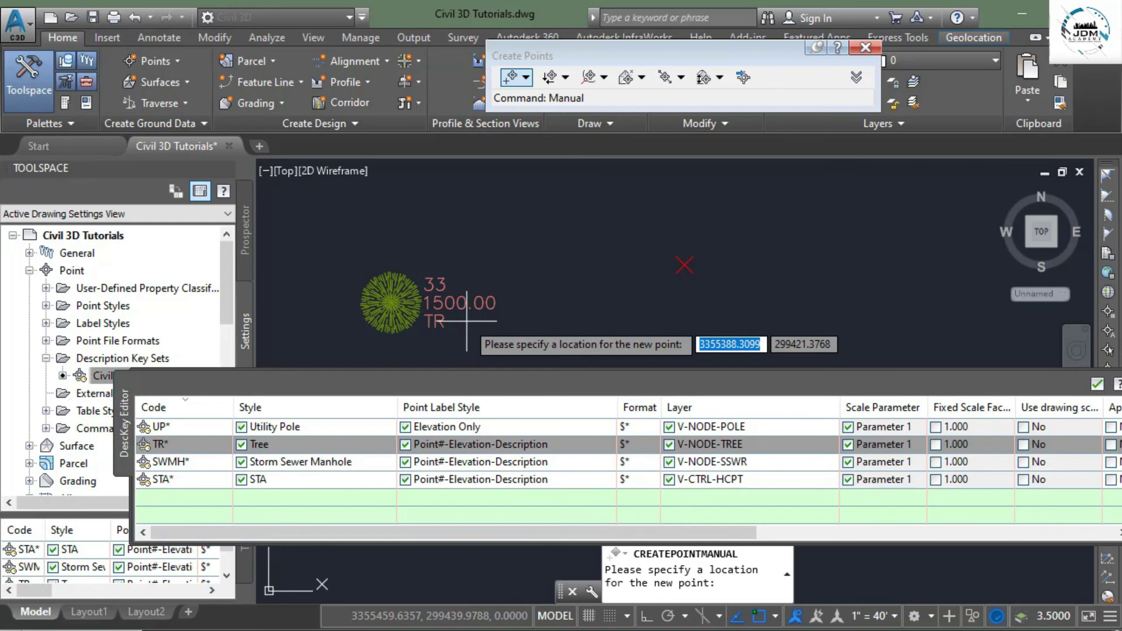
Step: Place point 35 described TR-150 at elevation 1500, now shown with the tree symbol
{"action": "left_click", "coordinate": [576, 321]}
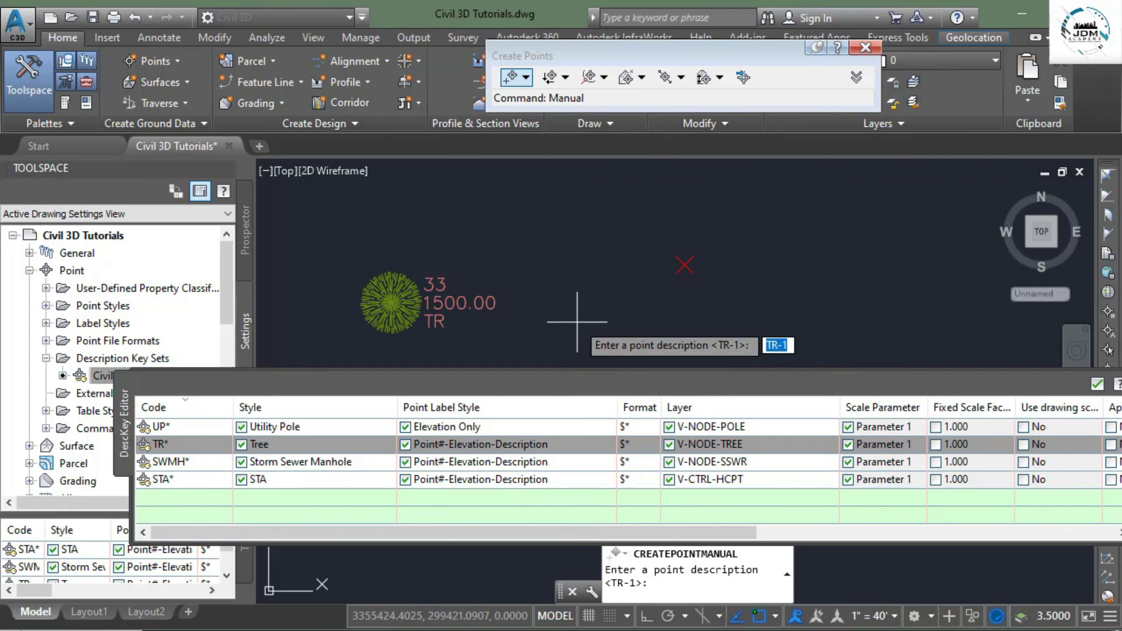
{"action": "key", "text": "Left"}
{"action": "type", "text": "5"}
{"action": "key", "text": "Return"}
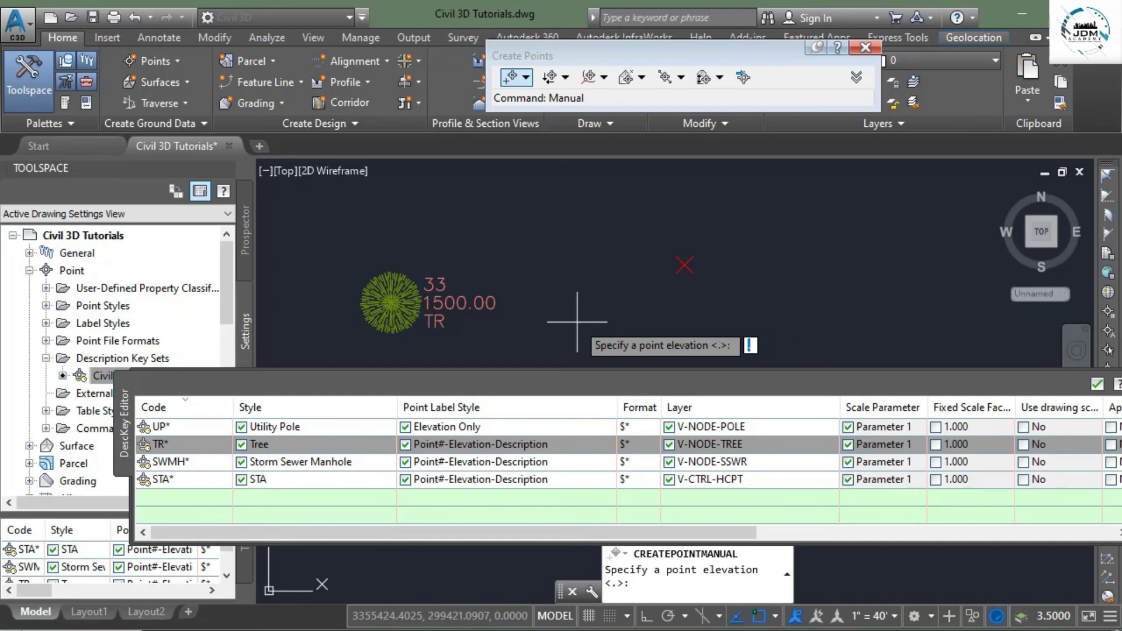
{"action": "type", "text": "1500"}
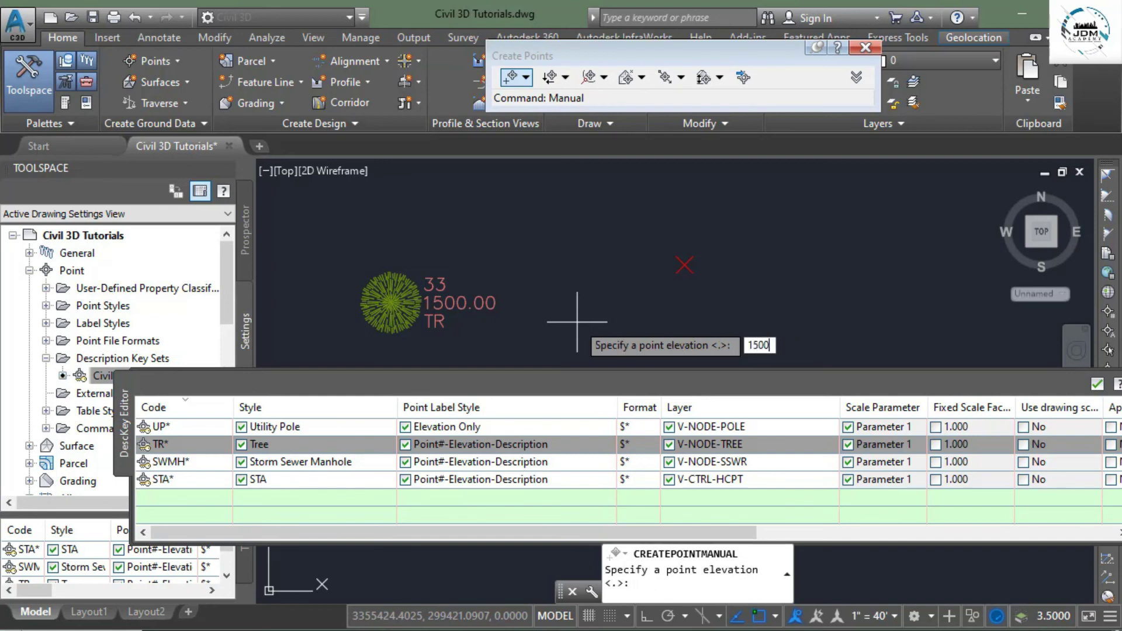
{"action": "key", "text": "Return"}
{"action": "key", "text": "Escape"}
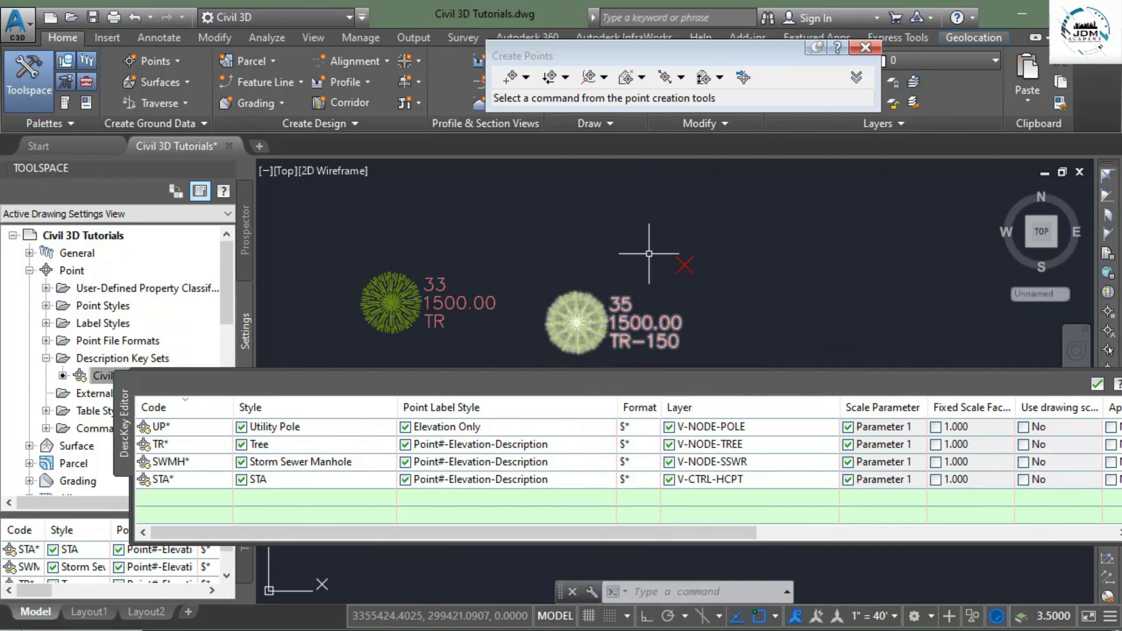
{"action": "scroll", "coordinate": [643, 248], "scroll_direction": "down", "scroll_amount": 2}
{"action": "scroll", "coordinate": [645, 309], "scroll_direction": "up", "scroll_amount": 4}
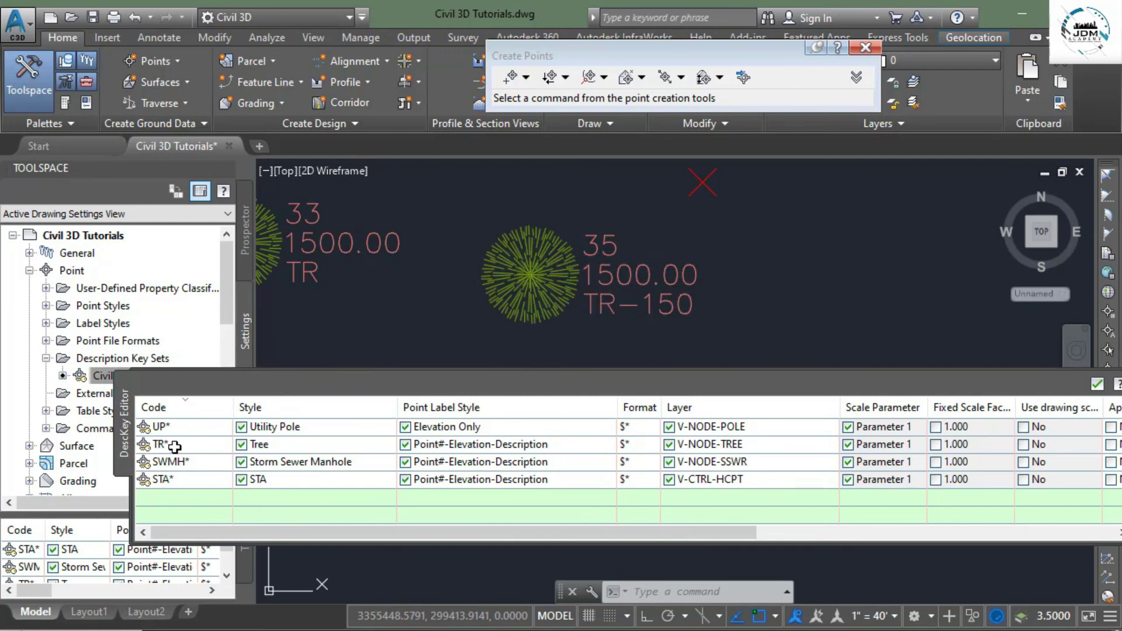
{"action": "mouse_move", "coordinate": [173, 447]}
{"action": "scroll", "coordinate": [612, 208], "scroll_direction": "down", "scroll_amount": 6}
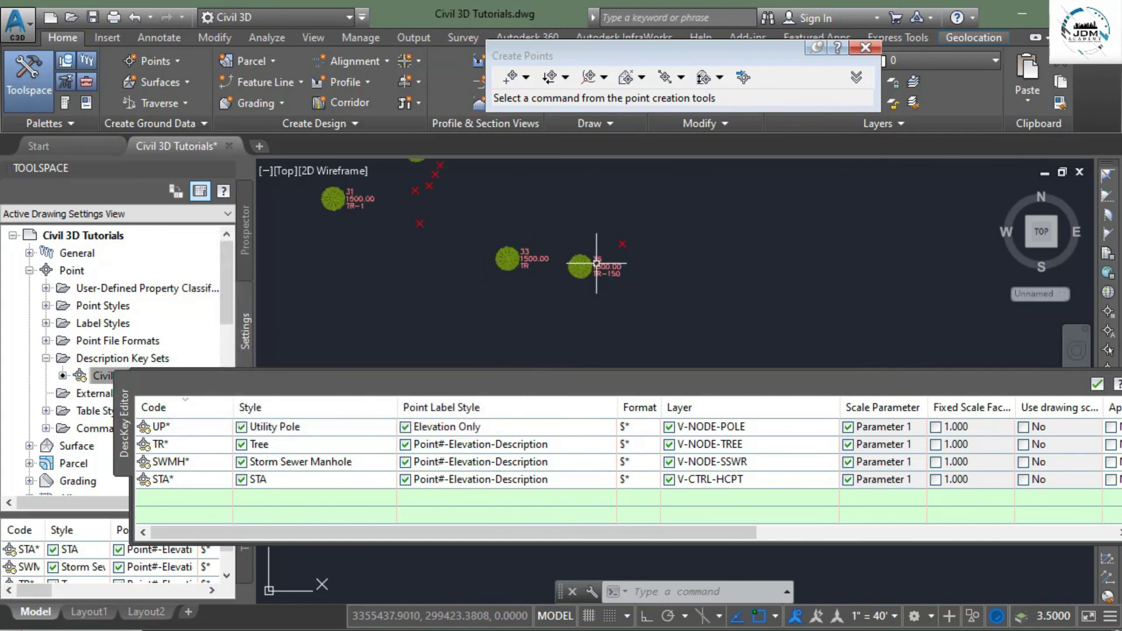